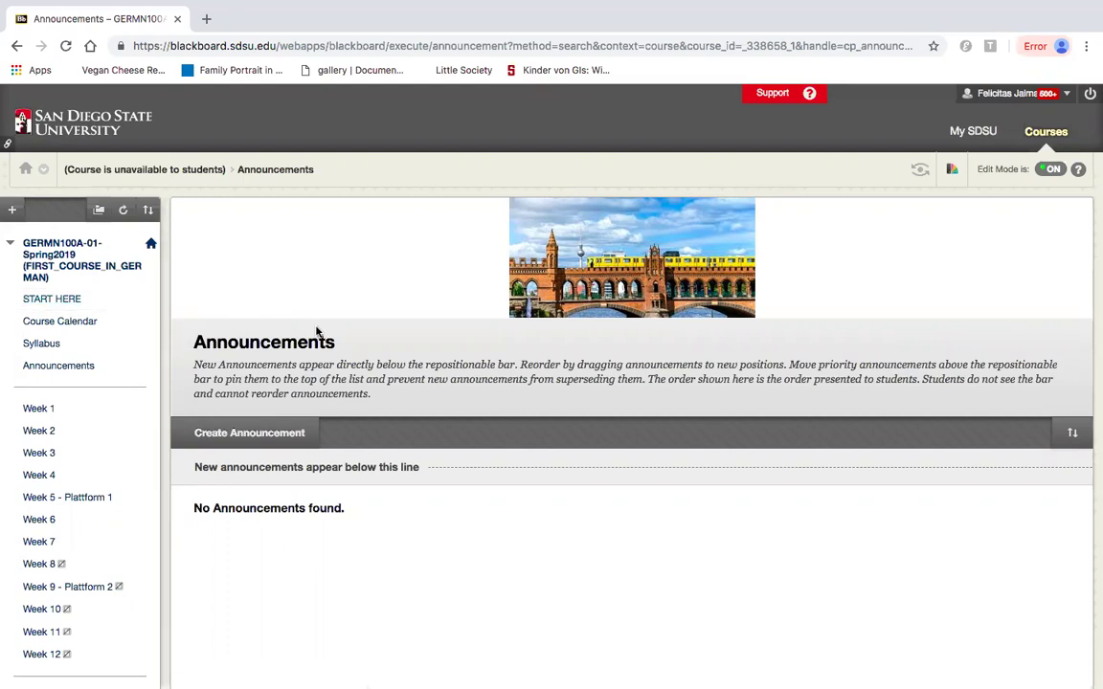
- Open the START HERE page and look over its introductory video, Zoom, TurnItIn and Blinklearning folders
{"action": "left_click", "coordinate": [48, 300]}
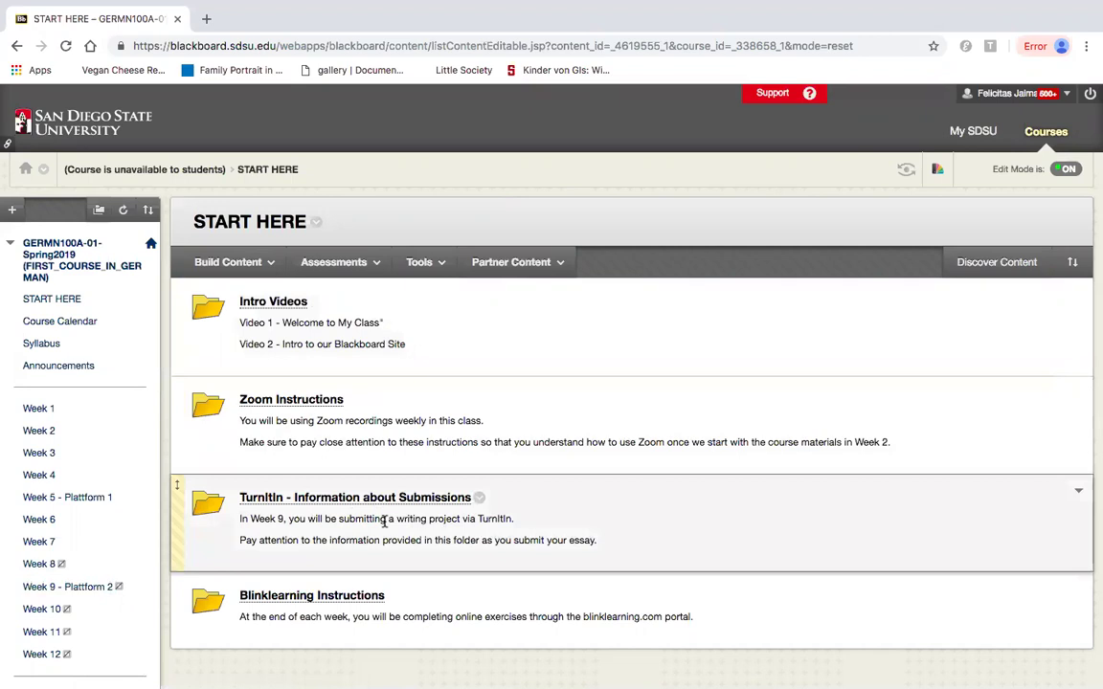
{"action": "scroll", "coordinate": [591, 530], "scroll_direction": "down", "scroll_amount": 2}
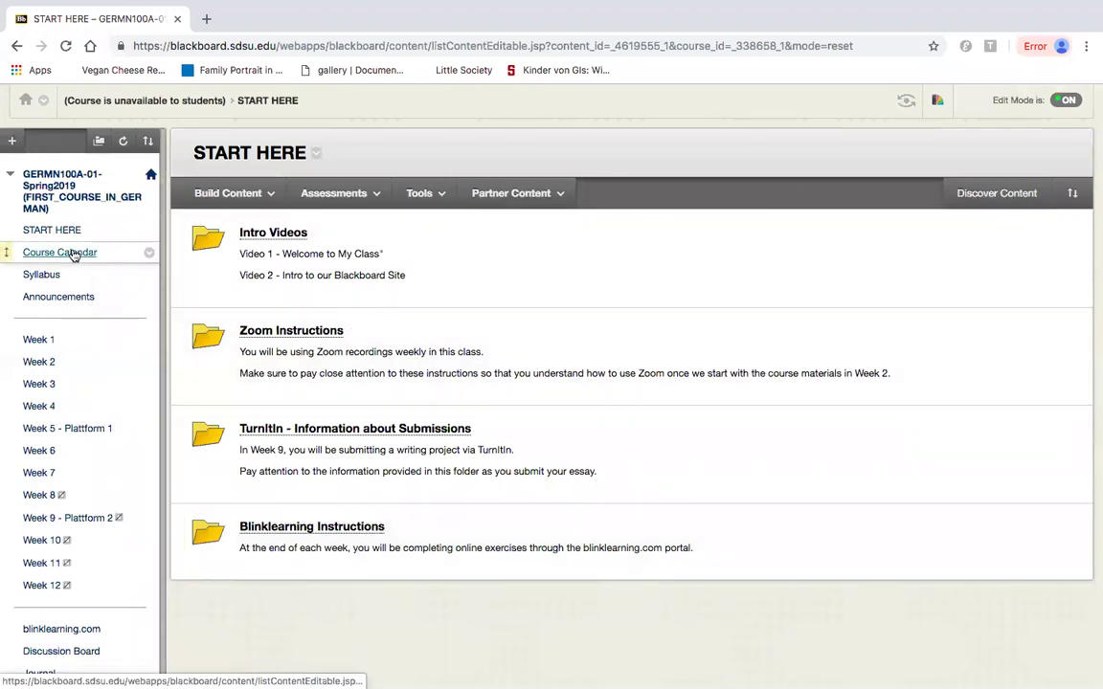
- Open the Course Calendar and read through the daily tasks for Week 1 and Week 2
{"action": "left_click", "coordinate": [74, 253]}
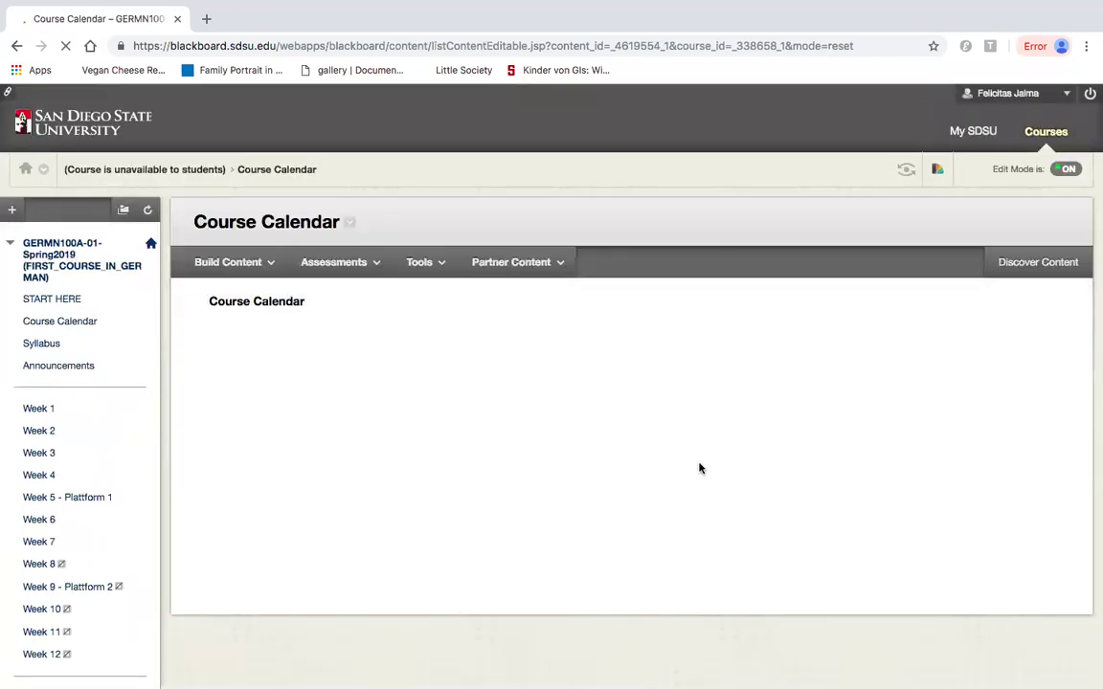
{"action": "scroll", "coordinate": [699, 468], "scroll_direction": "down", "scroll_amount": 3}
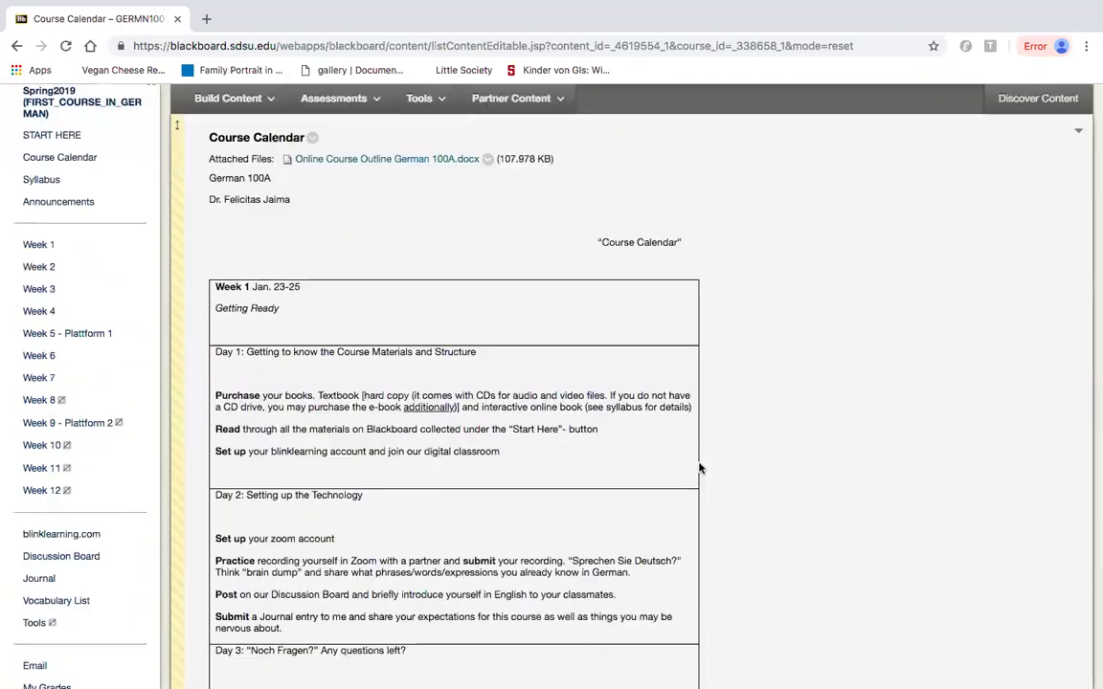
{"action": "scroll", "coordinate": [698, 468], "scroll_direction": "down", "scroll_amount": 3}
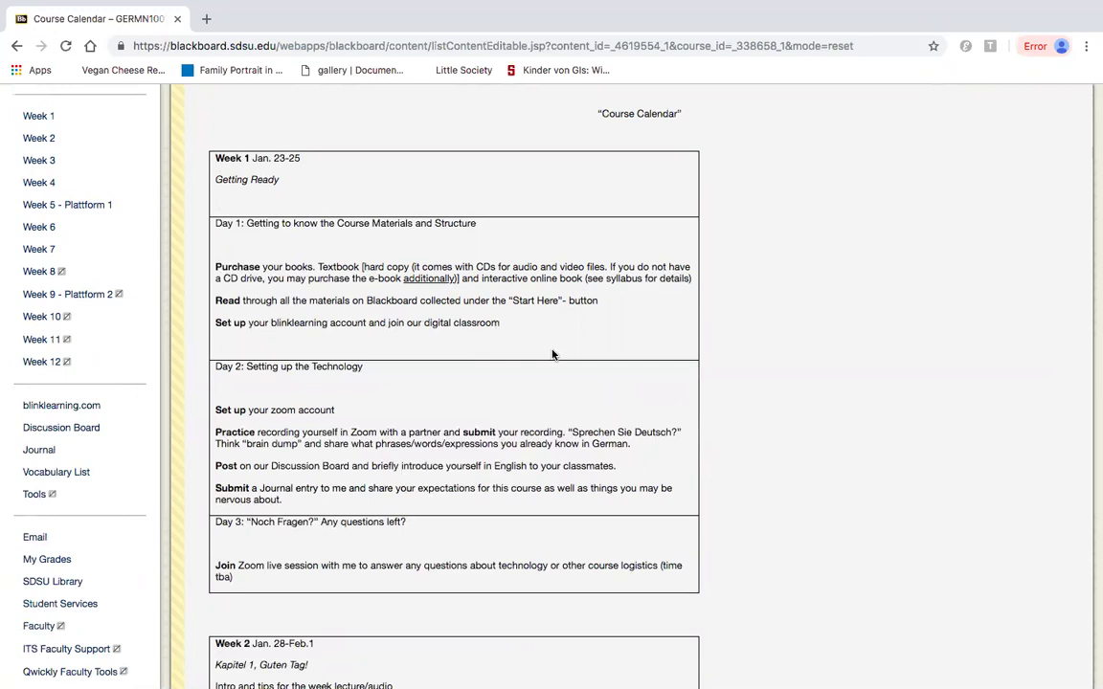
{"action": "scroll", "coordinate": [618, 381], "scroll_direction": "down", "scroll_amount": 2}
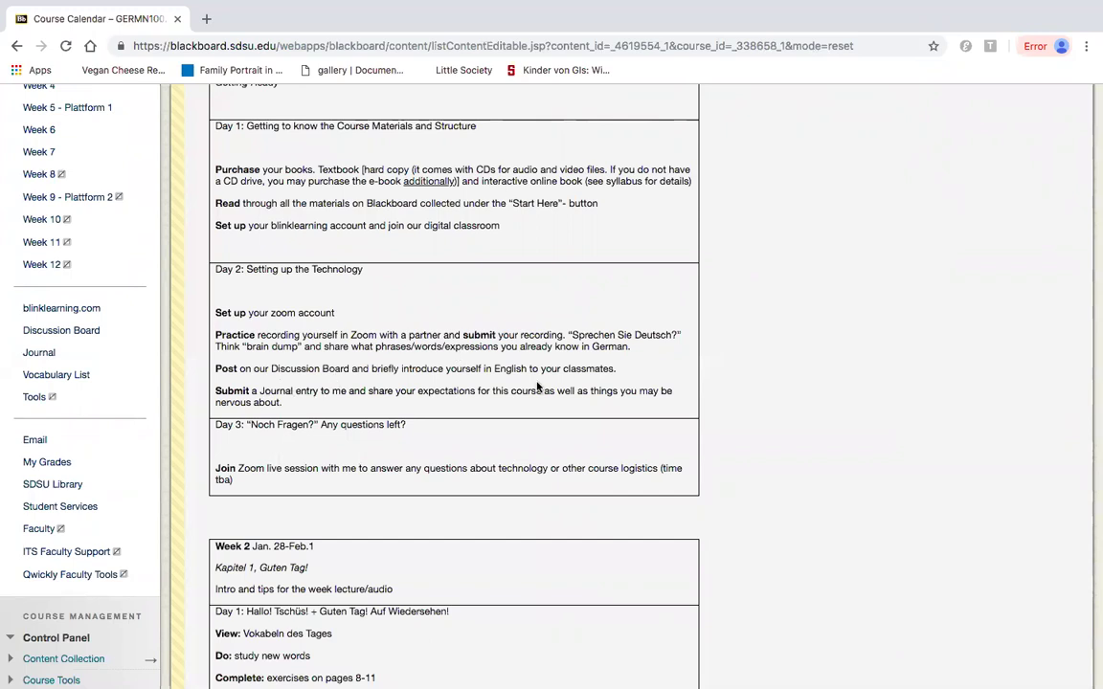
{"action": "scroll", "coordinate": [537, 387], "scroll_direction": "down", "scroll_amount": 3}
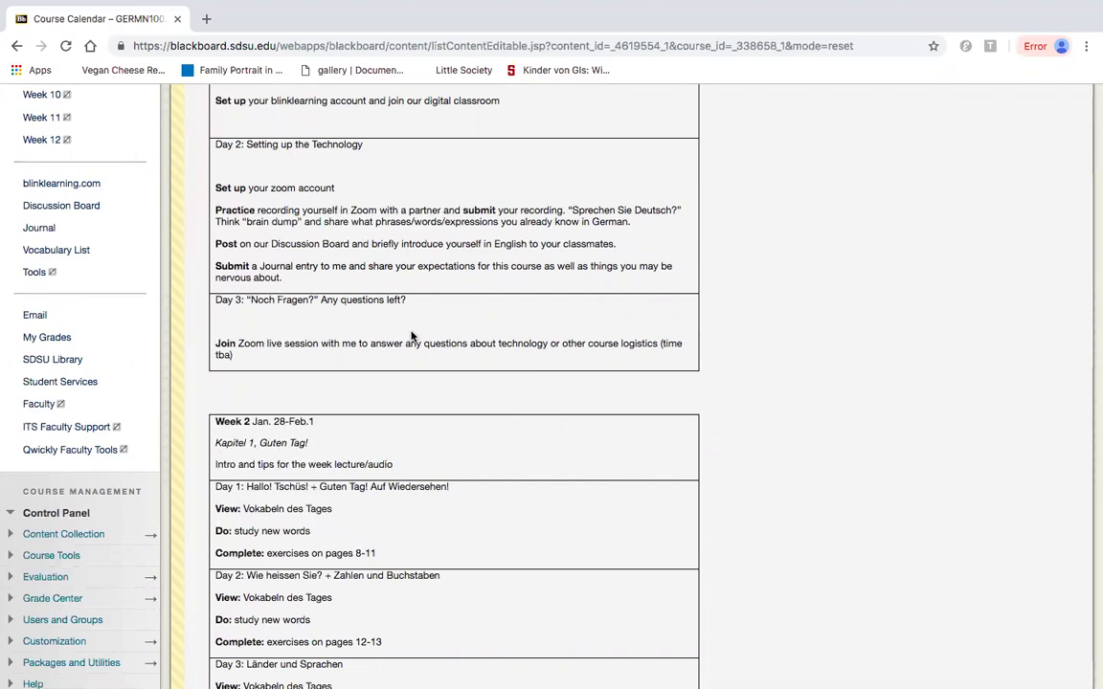
{"action": "scroll", "coordinate": [561, 452], "scroll_direction": "down", "scroll_amount": 3}
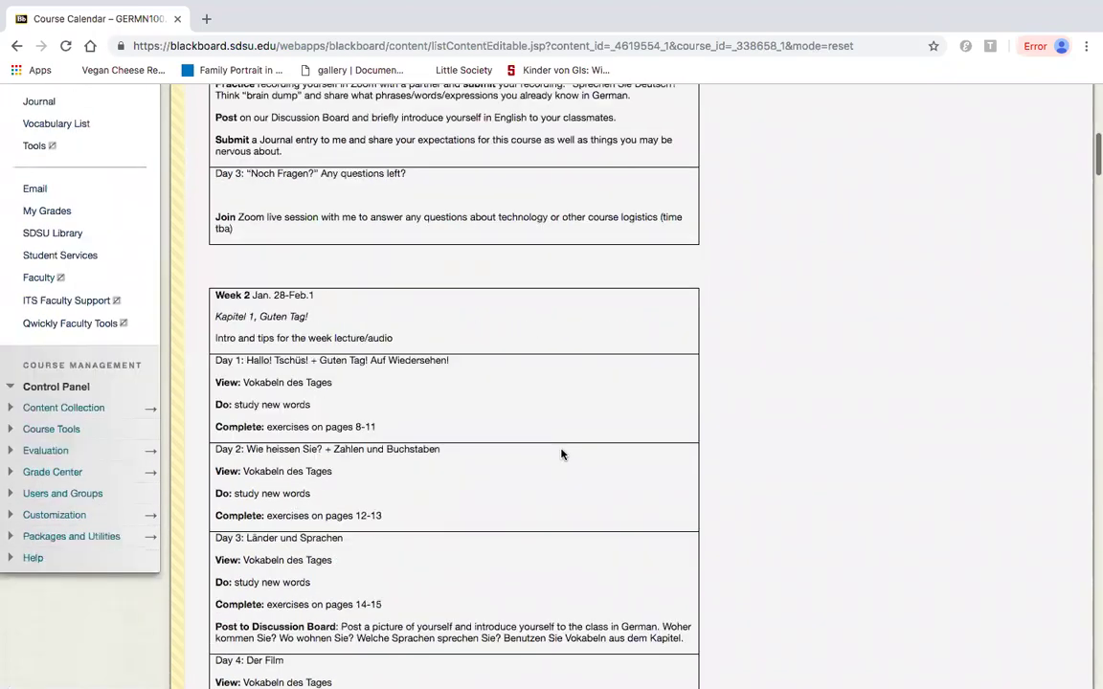
{"action": "scroll", "coordinate": [561, 452], "scroll_direction": "down", "scroll_amount": 4}
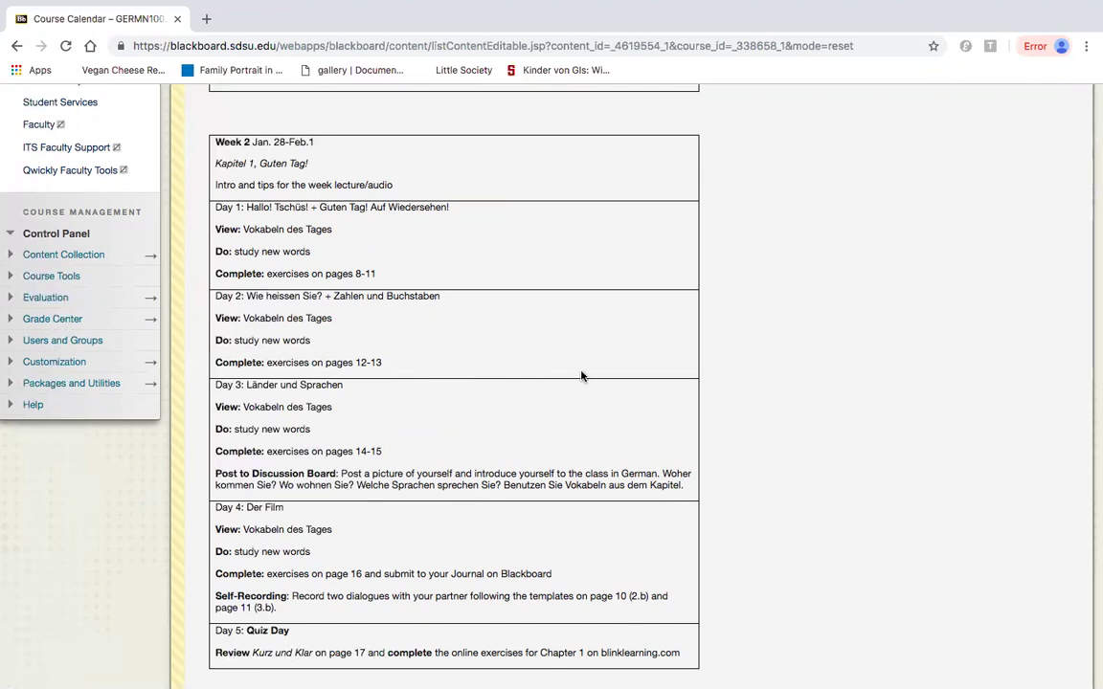
{"action": "scroll", "coordinate": [563, 444], "scroll_direction": "down", "scroll_amount": 1}
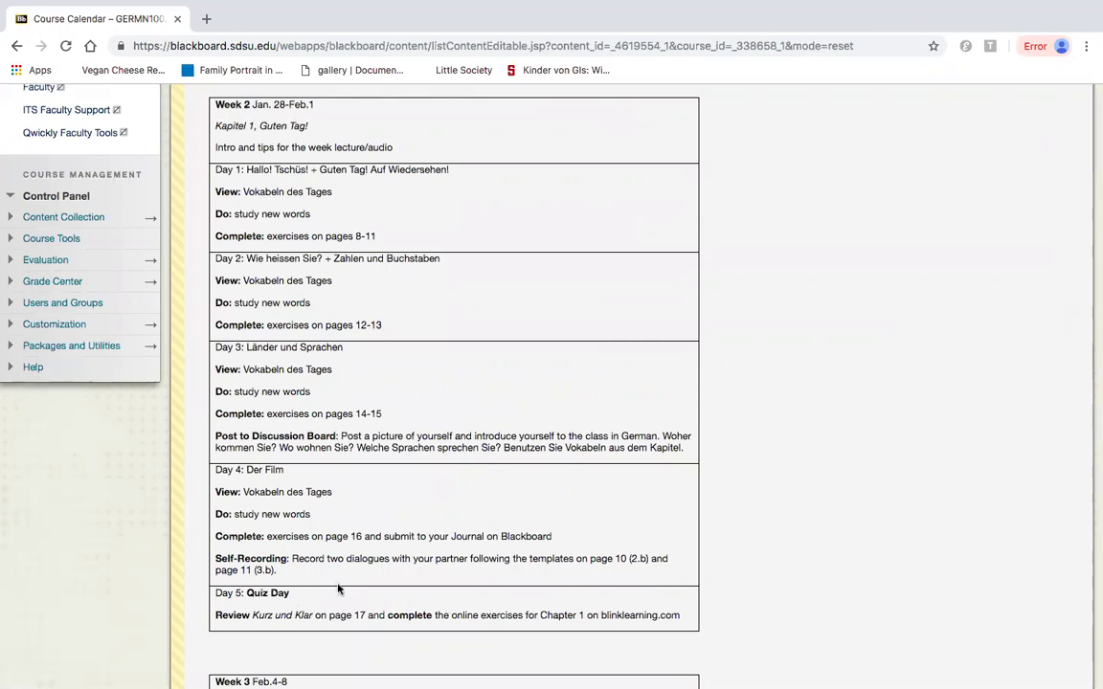
- Examine the Course Calendar entries from Week 3 to Week 7, including the Week 5 Plattform 1 tasks
{"action": "scroll", "coordinate": [505, 544], "scroll_direction": "down", "scroll_amount": 6}
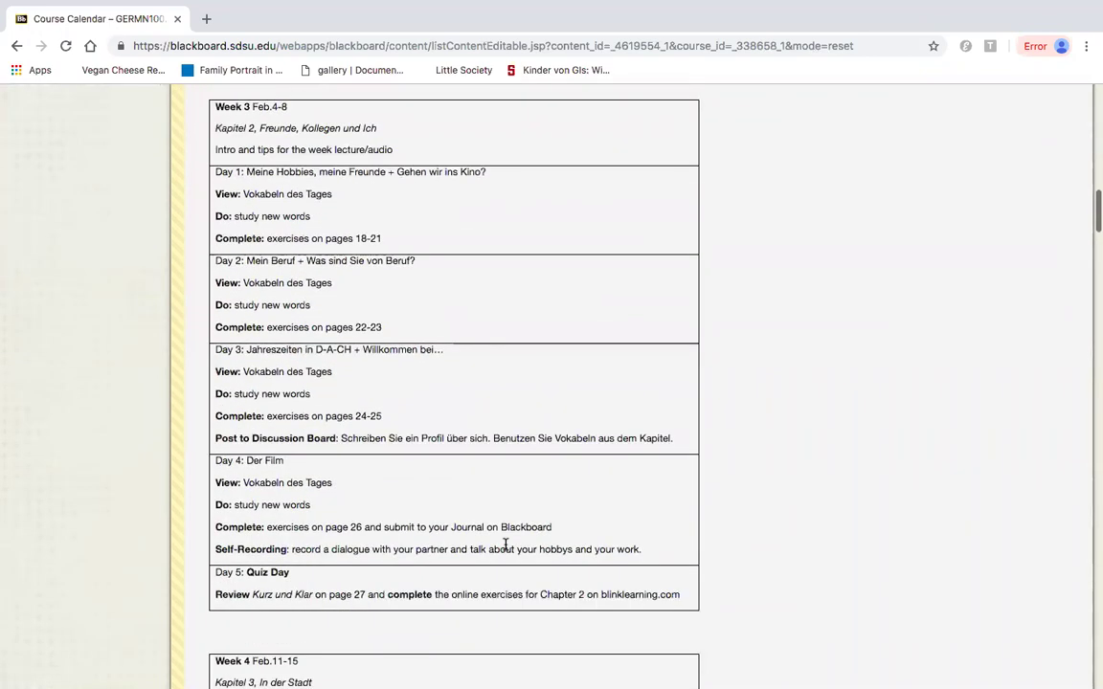
{"action": "scroll", "coordinate": [505, 544], "scroll_direction": "down", "scroll_amount": 10}
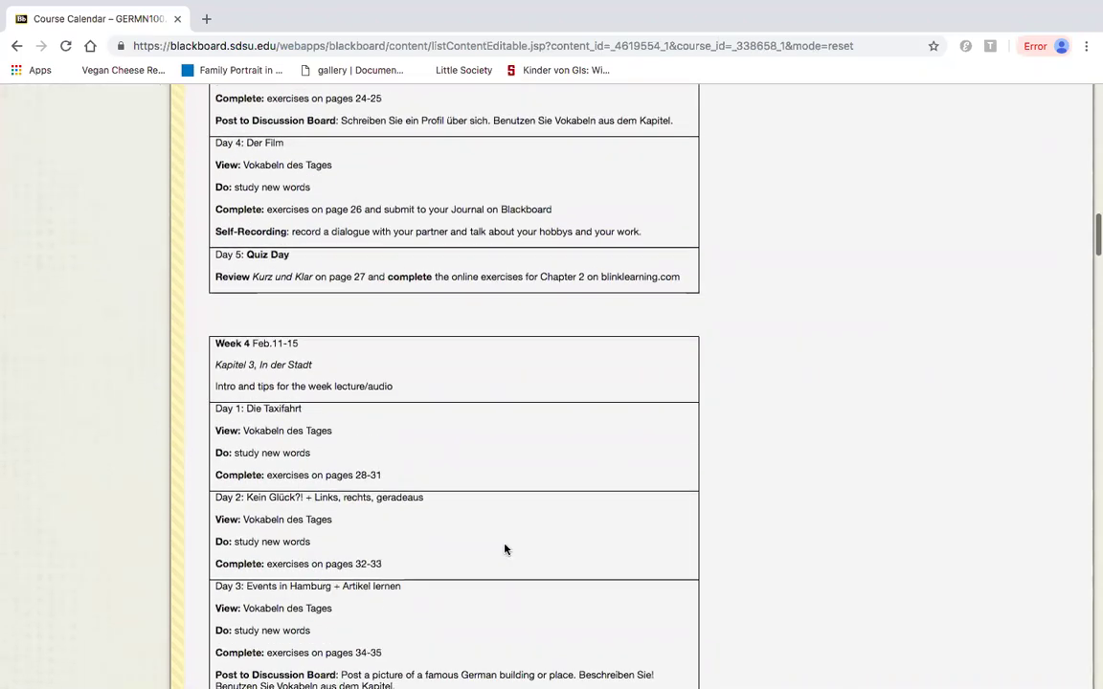
{"action": "scroll", "coordinate": [506, 549], "scroll_direction": "down", "scroll_amount": 9}
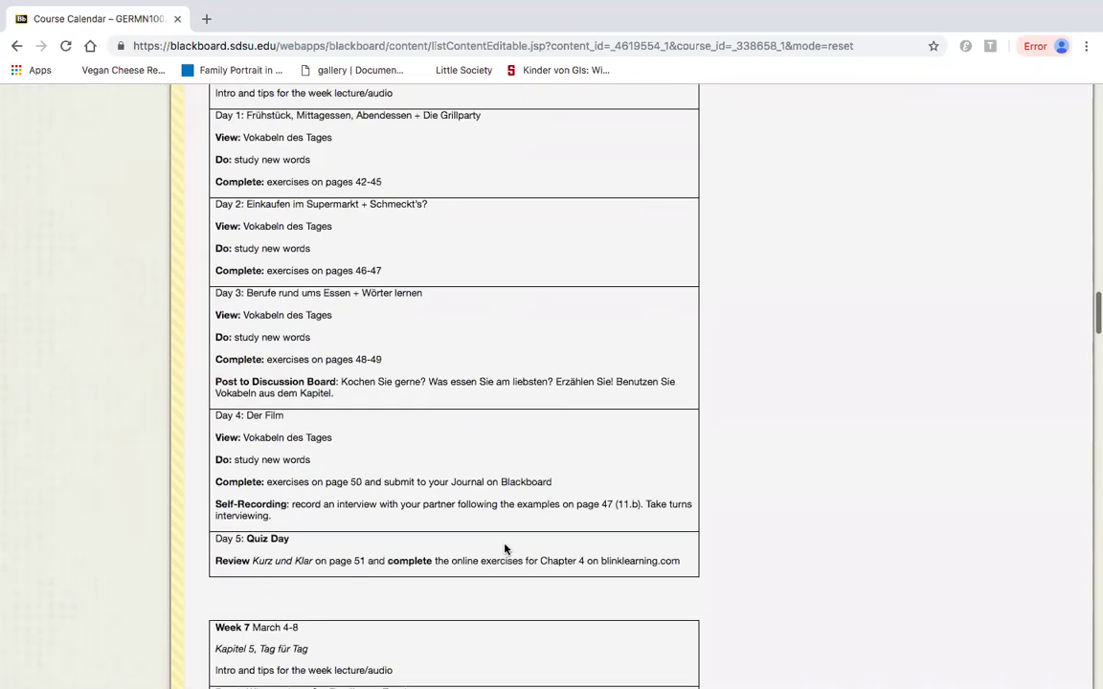
{"action": "scroll", "coordinate": [505, 549], "scroll_direction": "up", "scroll_amount": 8}
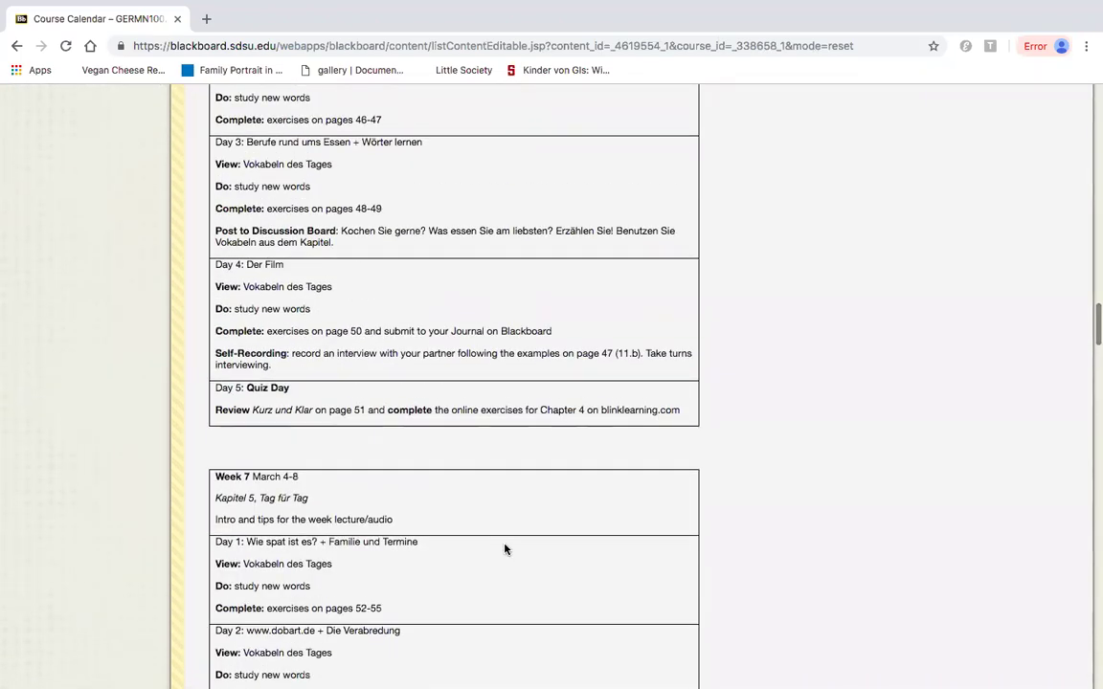
{"action": "scroll", "coordinate": [505, 549], "scroll_direction": "up", "scroll_amount": 4}
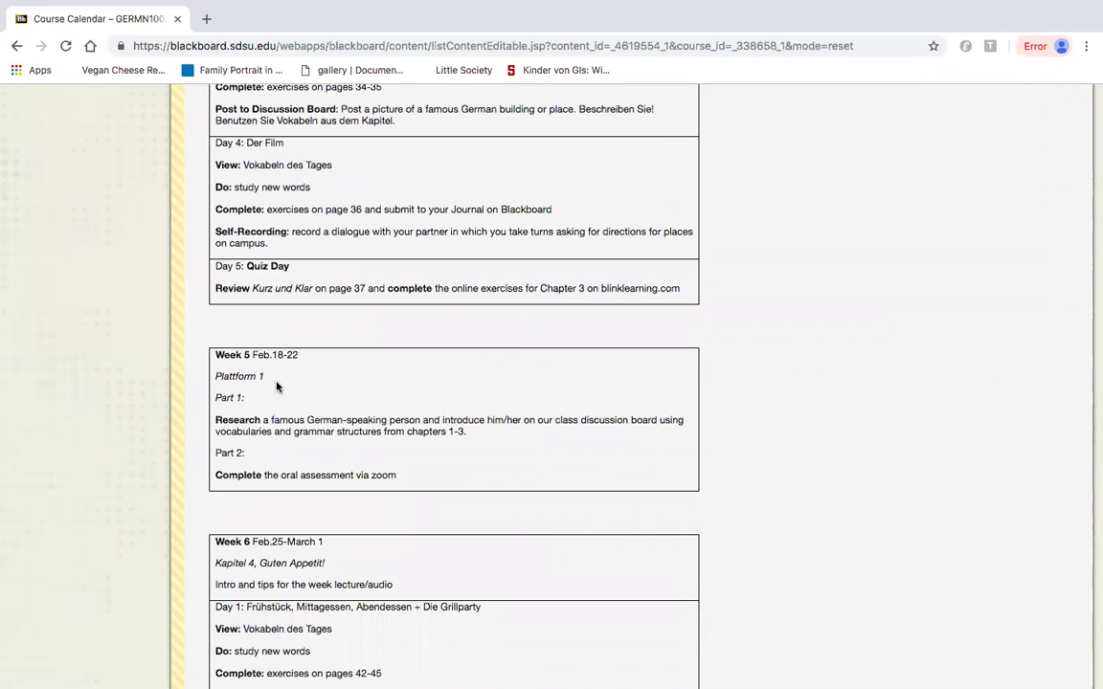
{"action": "scroll", "coordinate": [848, 407], "scroll_direction": "up", "scroll_amount": 10}
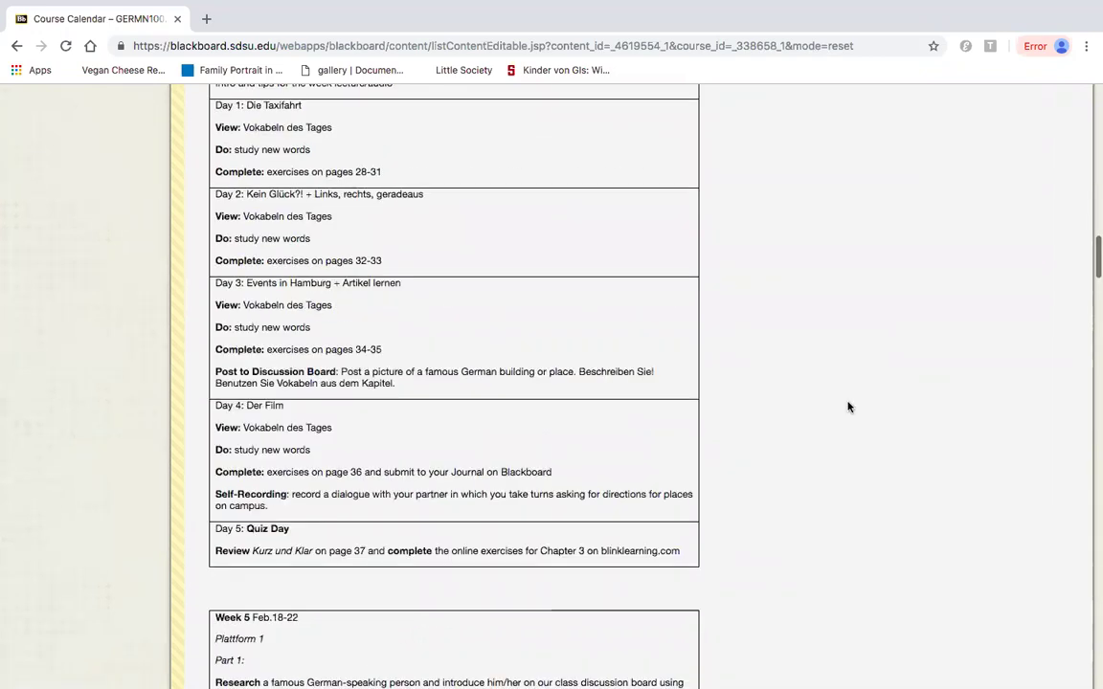
{"action": "scroll", "coordinate": [847, 407], "scroll_direction": "up", "scroll_amount": 10}
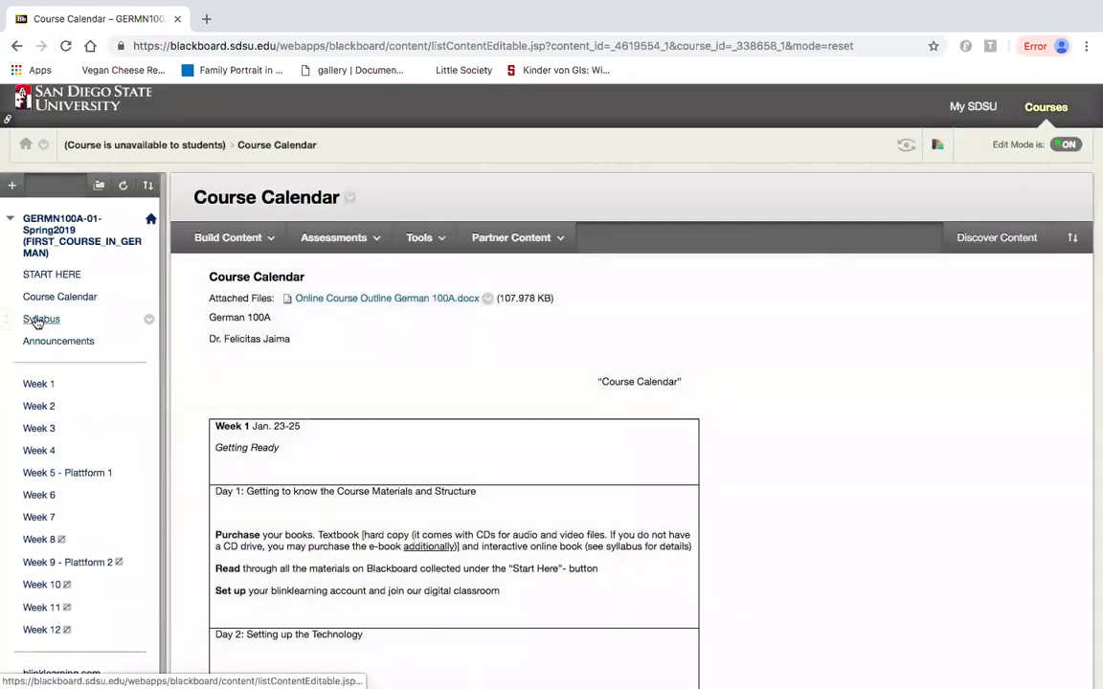
- Open the Syllabus and read its sections from Course Information through Materials
{"action": "left_click", "coordinate": [40, 319]}
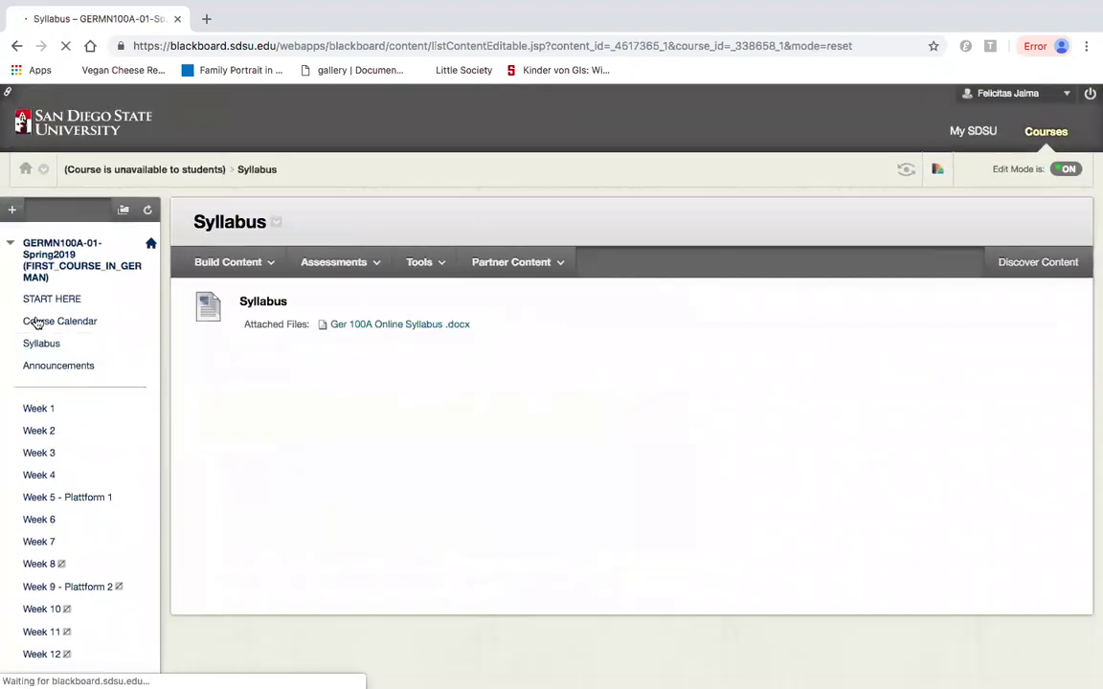
{"action": "scroll", "coordinate": [824, 466], "scroll_direction": "down", "scroll_amount": 3}
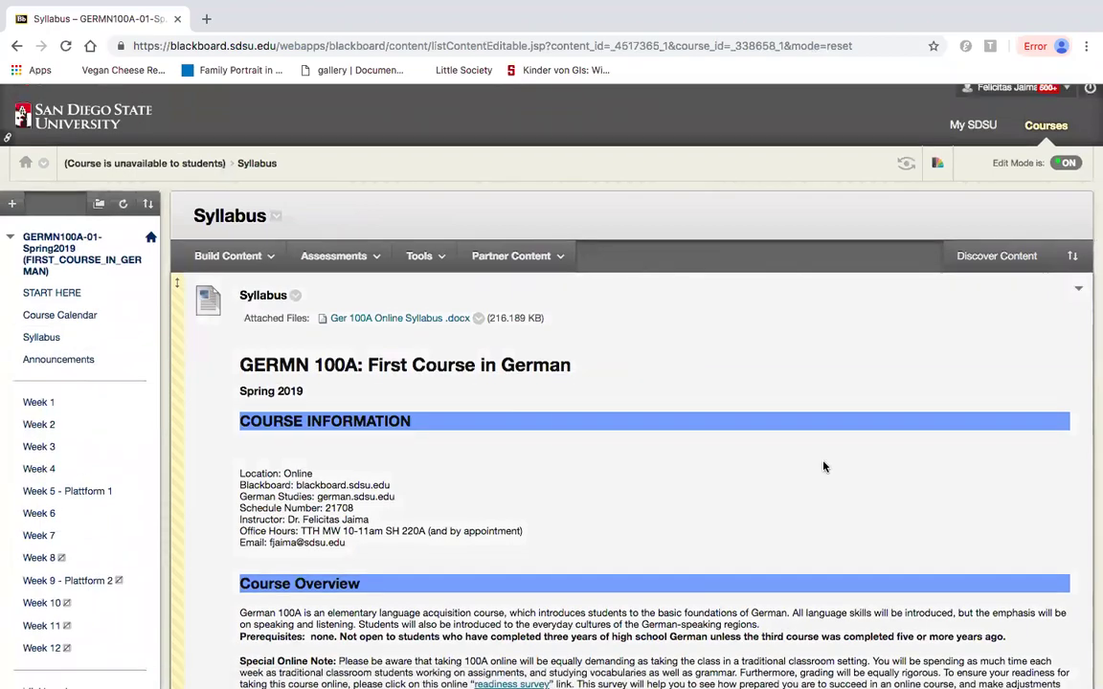
{"action": "scroll", "coordinate": [824, 466], "scroll_direction": "down", "scroll_amount": 5}
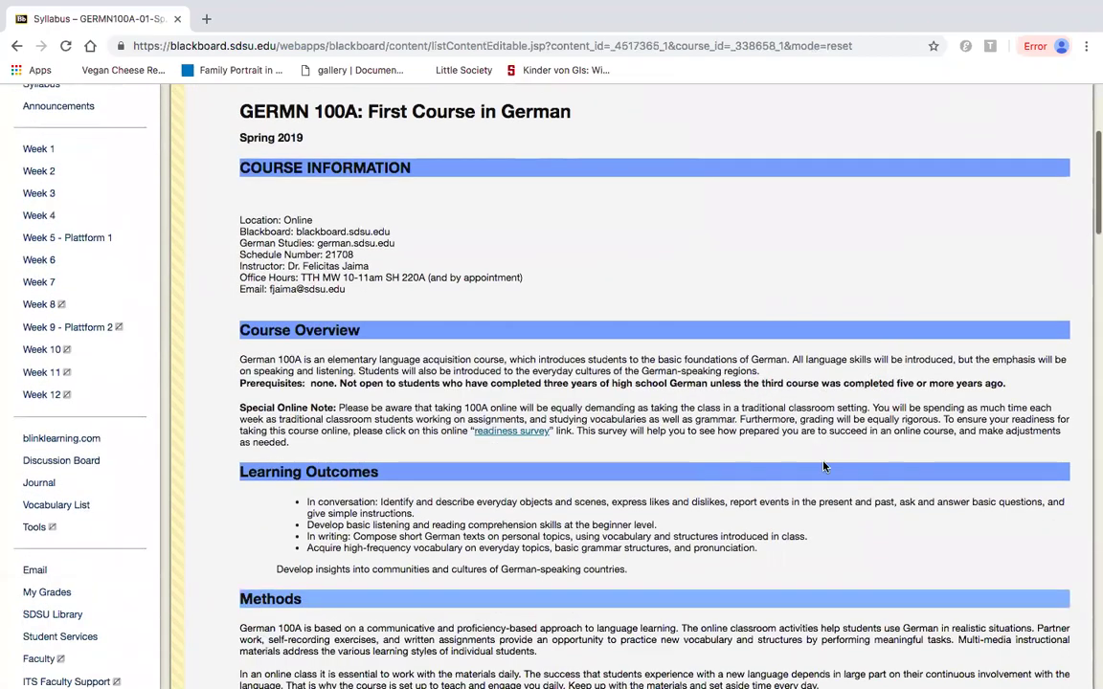
{"action": "scroll", "coordinate": [823, 466], "scroll_direction": "up", "scroll_amount": 3}
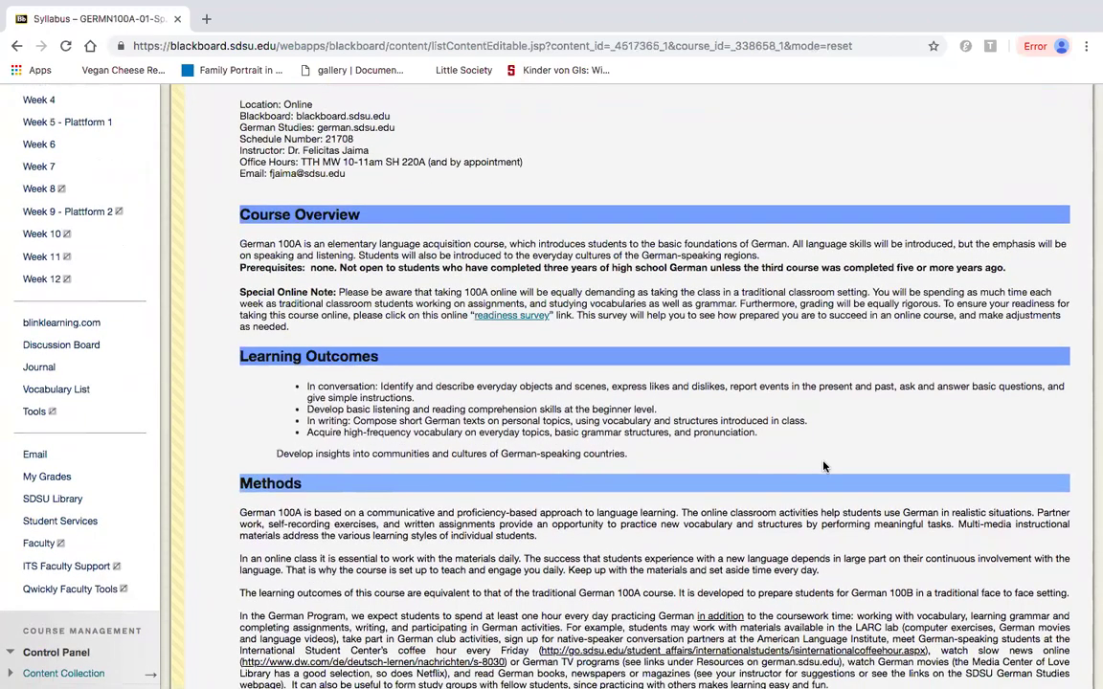
{"action": "scroll", "coordinate": [823, 466], "scroll_direction": "down", "scroll_amount": 3}
{"action": "scroll", "coordinate": [822, 466], "scroll_direction": "down", "scroll_amount": 5}
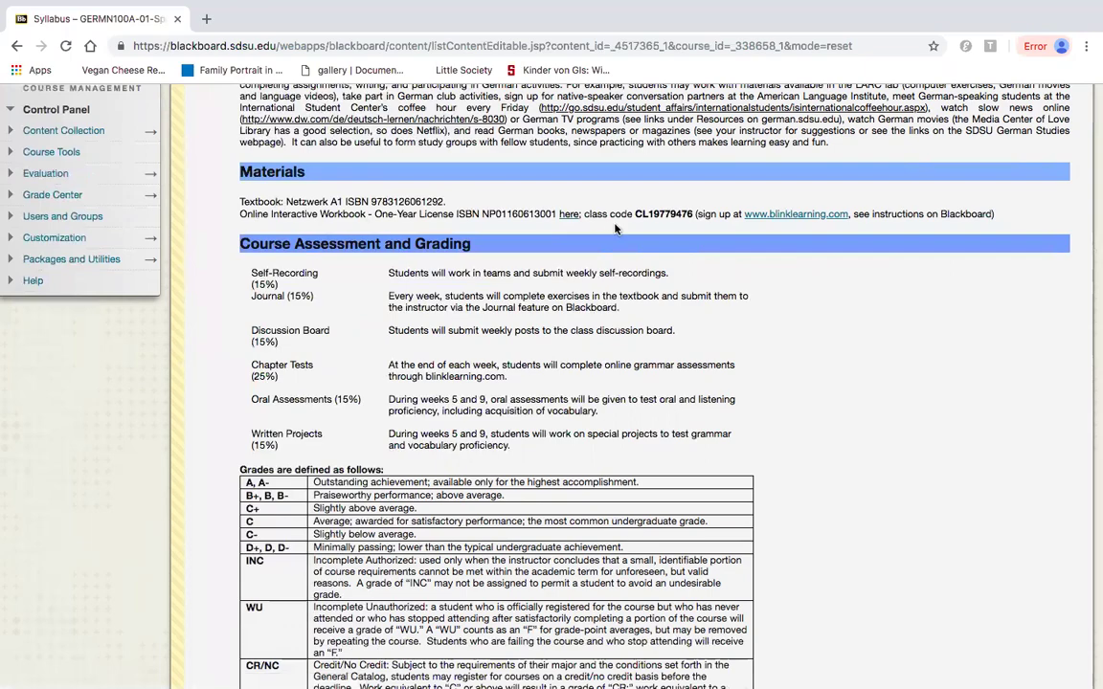
{"action": "scroll", "coordinate": [615, 228], "scroll_direction": "up", "scroll_amount": 15}
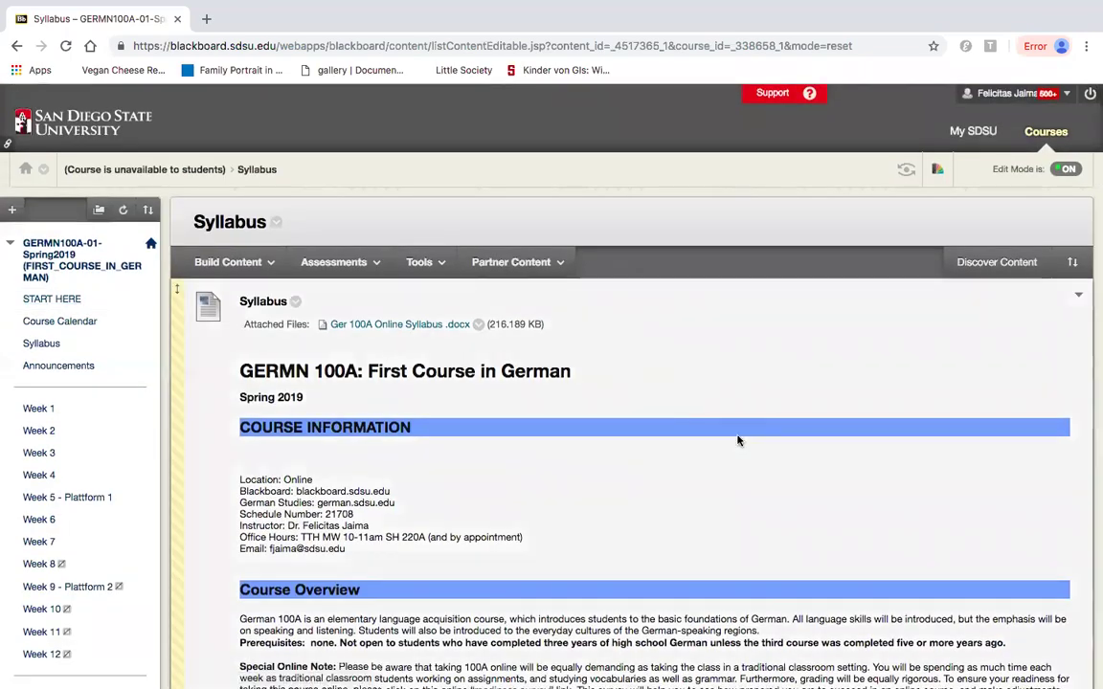
- Examine the Course Assessment and Grading section of the syllabus, including the grade definitions
{"action": "scroll", "coordinate": [738, 440], "scroll_direction": "down", "scroll_amount": 15}
{"action": "scroll", "coordinate": [738, 440], "scroll_direction": "down", "scroll_amount": 1}
{"action": "scroll", "coordinate": [741, 438], "scroll_direction": "up", "scroll_amount": 1}
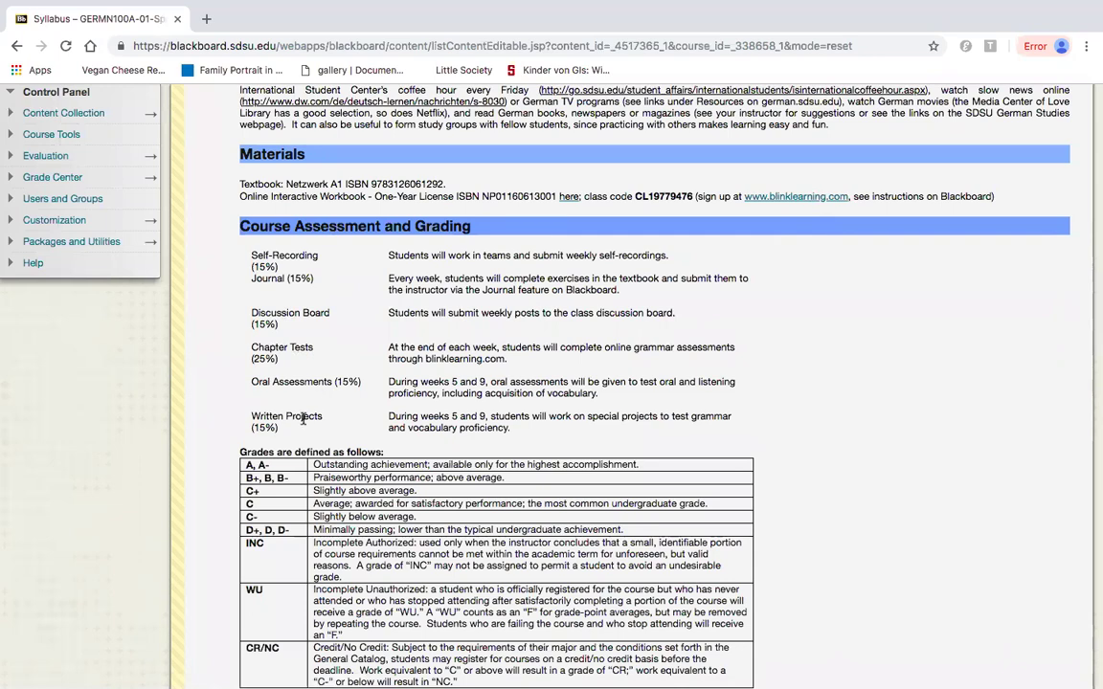
{"action": "scroll", "coordinate": [865, 440], "scroll_direction": "down", "scroll_amount": 3}
{"action": "scroll", "coordinate": [864, 441], "scroll_direction": "up", "scroll_amount": 3}
{"action": "scroll", "coordinate": [864, 440], "scroll_direction": "up", "scroll_amount": 8}
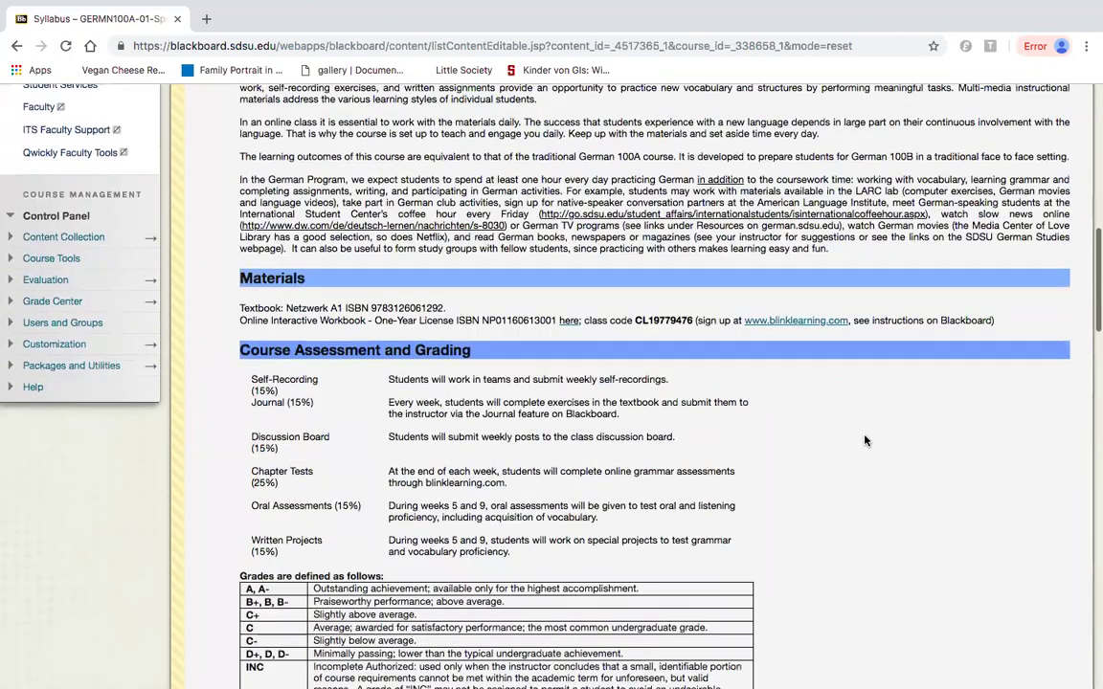
{"action": "scroll", "coordinate": [864, 440], "scroll_direction": "up", "scroll_amount": 10}
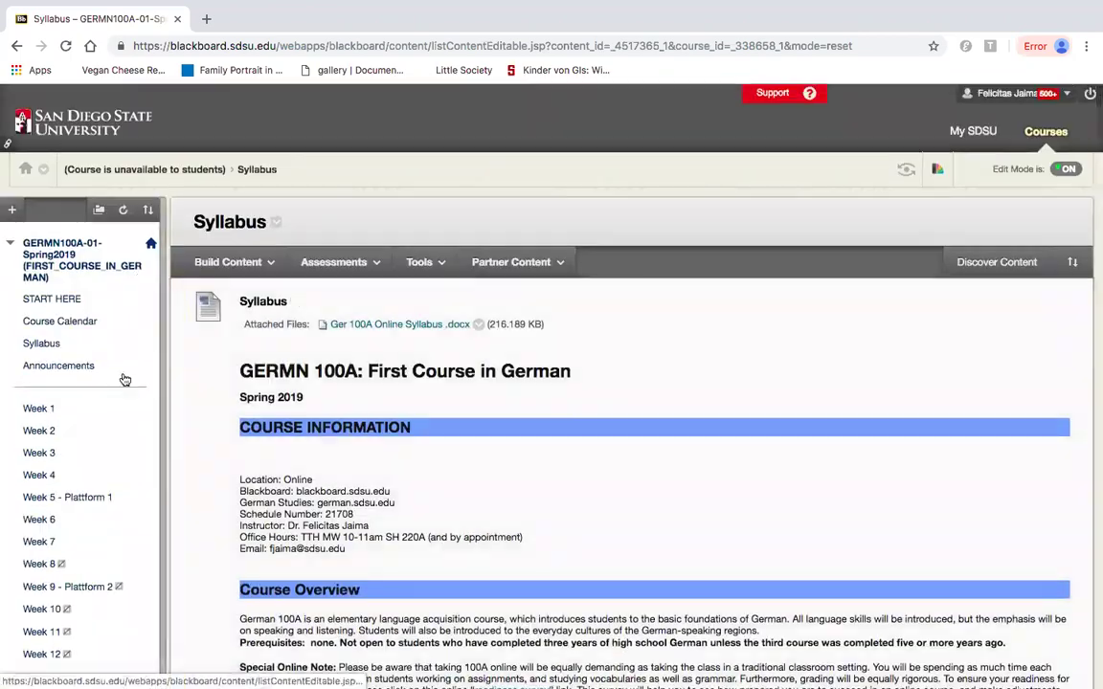
- Open the Week 1 page and read the Day 1 and Day 2 assignments
{"action": "left_click", "coordinate": [35, 417]}
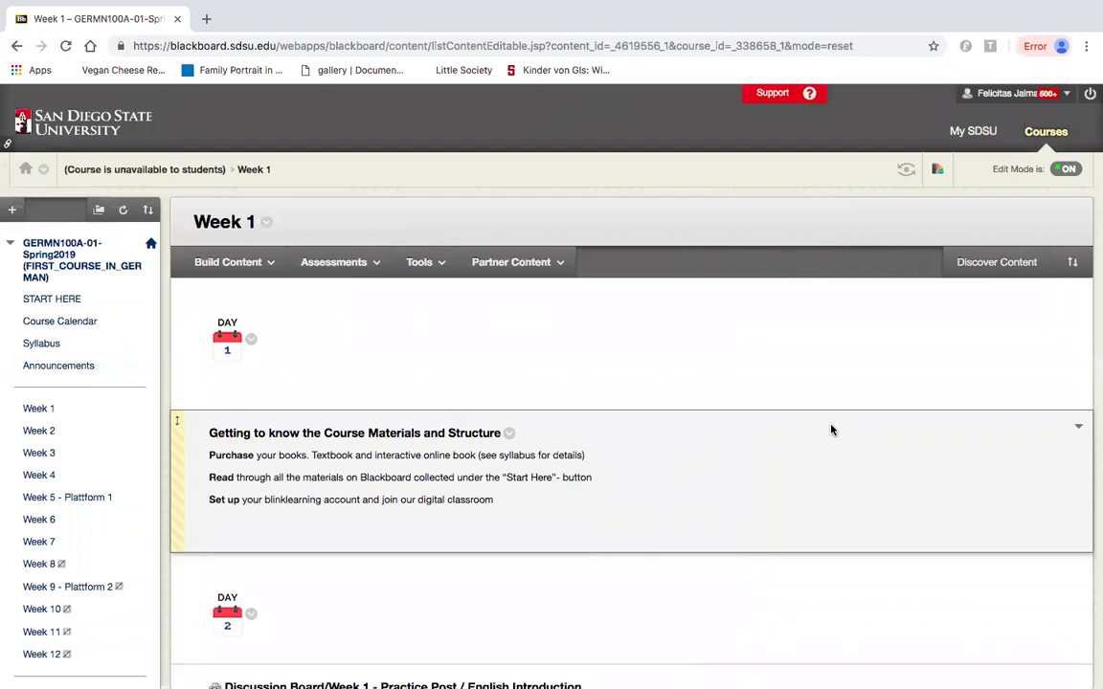
{"action": "scroll", "coordinate": [816, 503], "scroll_direction": "down", "scroll_amount": 2}
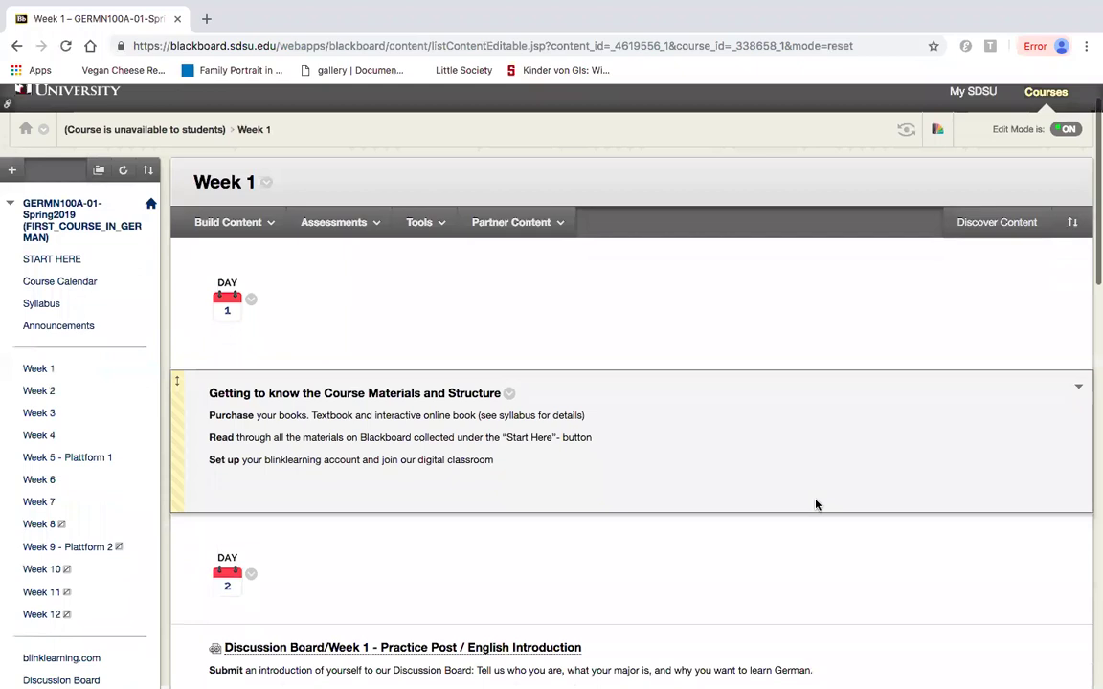
{"action": "scroll", "coordinate": [815, 503], "scroll_direction": "down", "scroll_amount": 8}
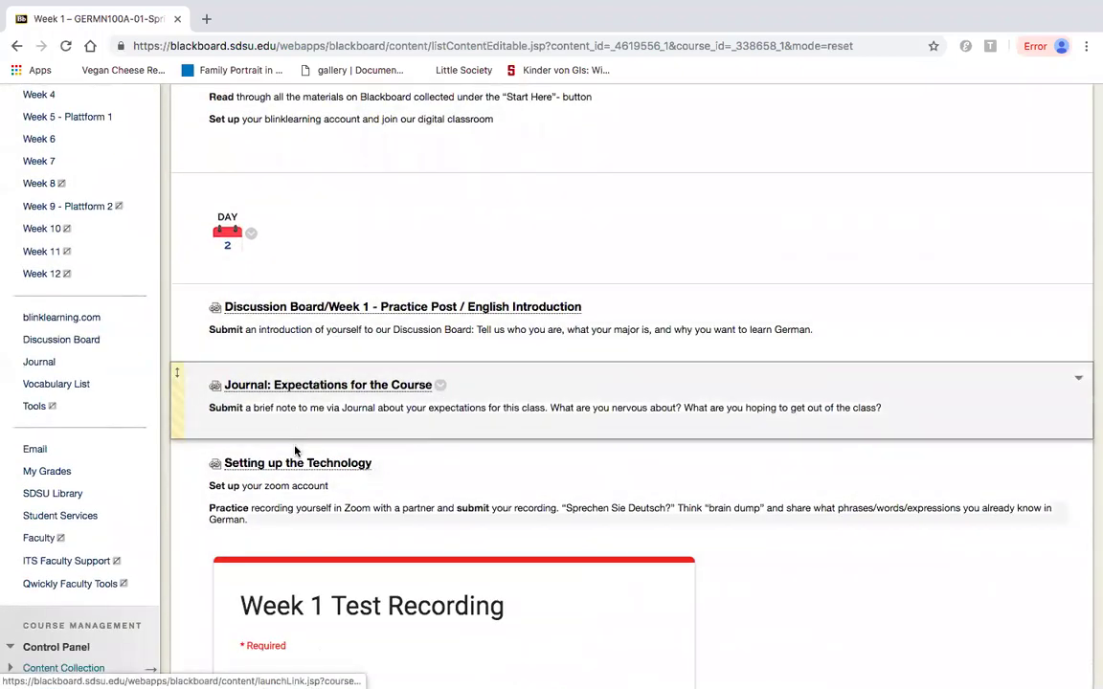
- Examine the embedded Week 1 Test Recording form under Setting up the Technology, down to its submission controls
{"action": "scroll", "coordinate": [765, 485], "scroll_direction": "down", "scroll_amount": 6}
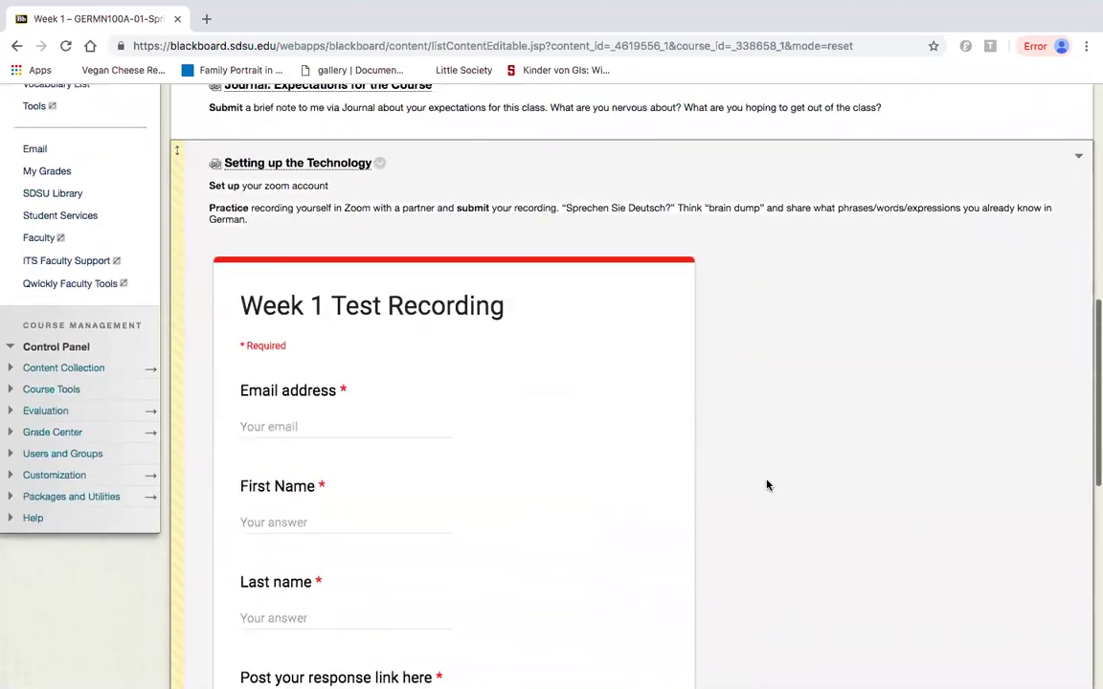
{"action": "scroll", "coordinate": [824, 531], "scroll_direction": "down", "scroll_amount": 3}
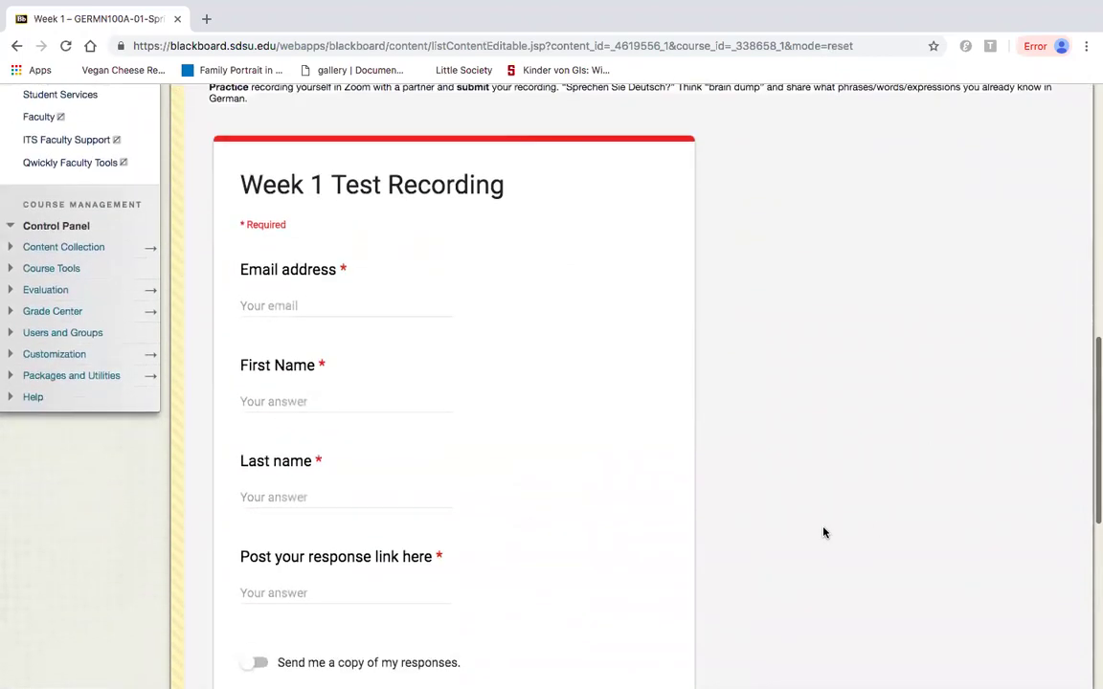
{"action": "scroll", "coordinate": [824, 532], "scroll_direction": "down", "scroll_amount": 2}
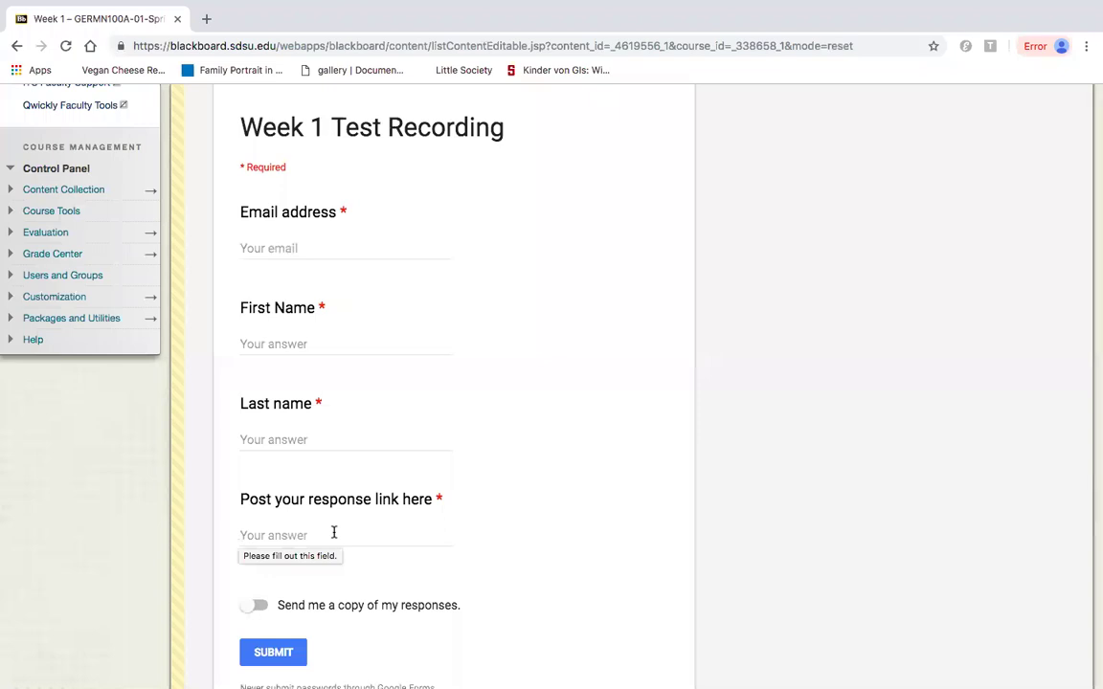
{"action": "scroll", "coordinate": [335, 532], "scroll_direction": "up", "scroll_amount": 15}
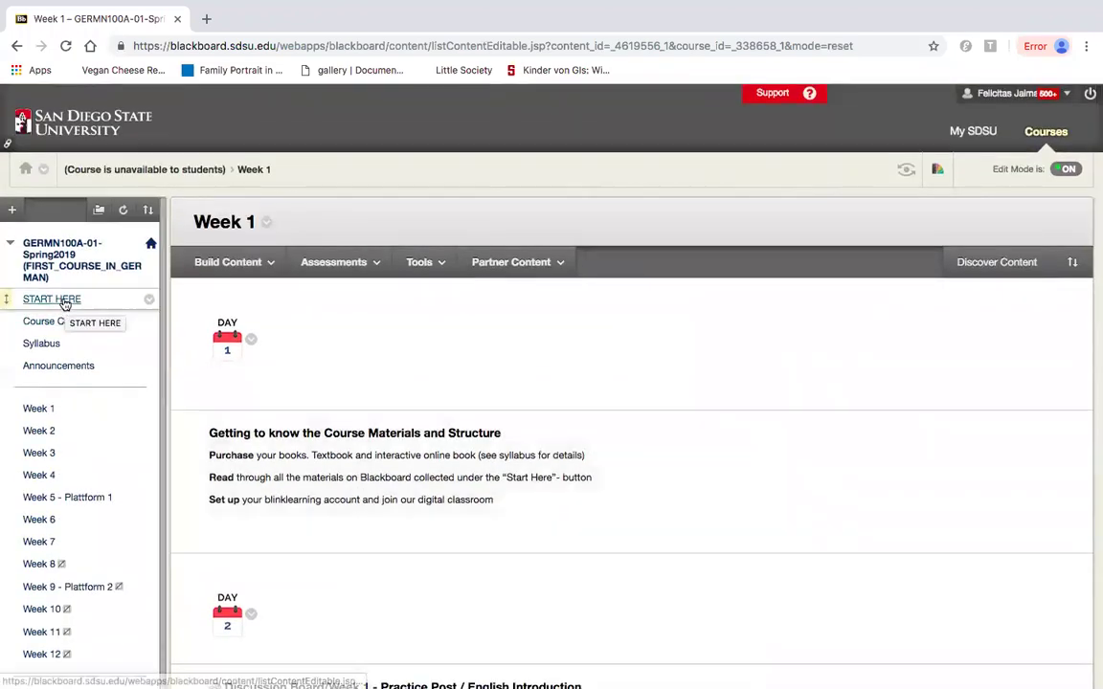
{"action": "scroll", "coordinate": [844, 566], "scroll_direction": "down", "scroll_amount": 15}
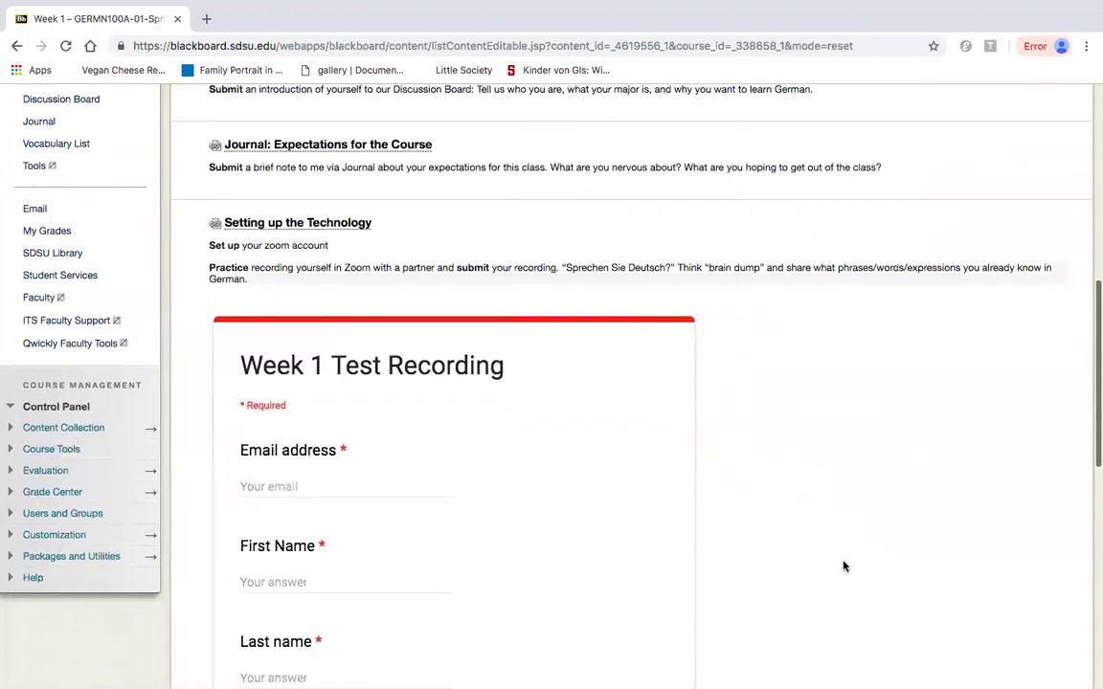
{"action": "scroll", "coordinate": [844, 566], "scroll_direction": "up", "scroll_amount": 2}
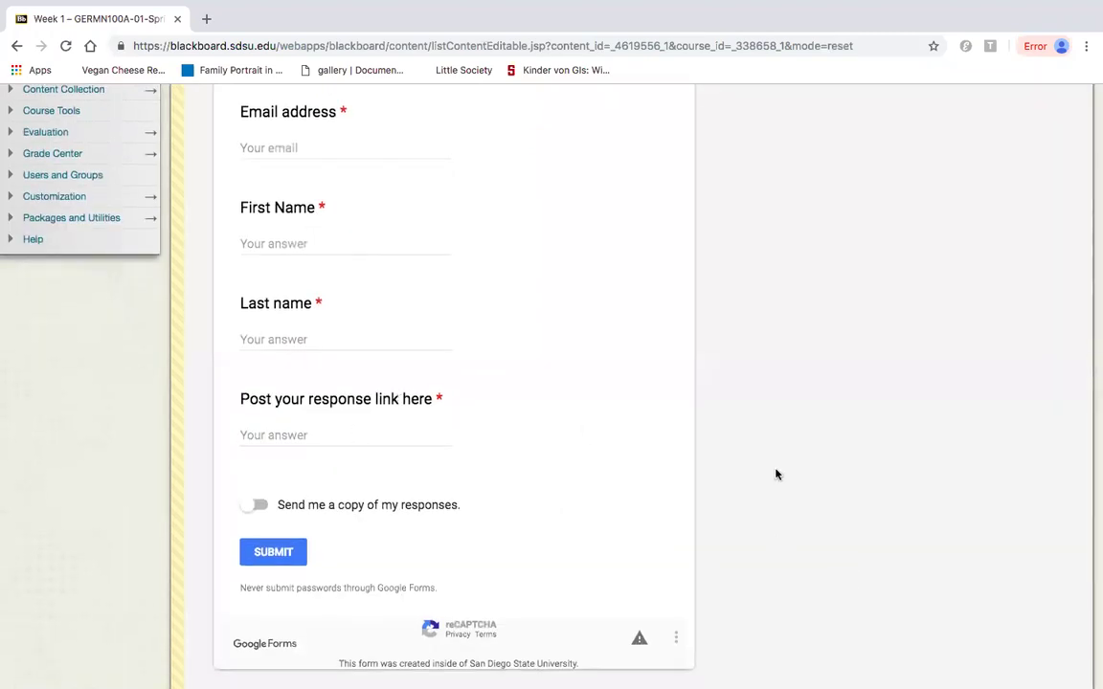
- Read the Day 3 "Noch Fragen?" live session entry on the Week 1 page and open the Week 2 page
{"action": "scroll", "coordinate": [983, 641], "scroll_direction": "down", "scroll_amount": 5}
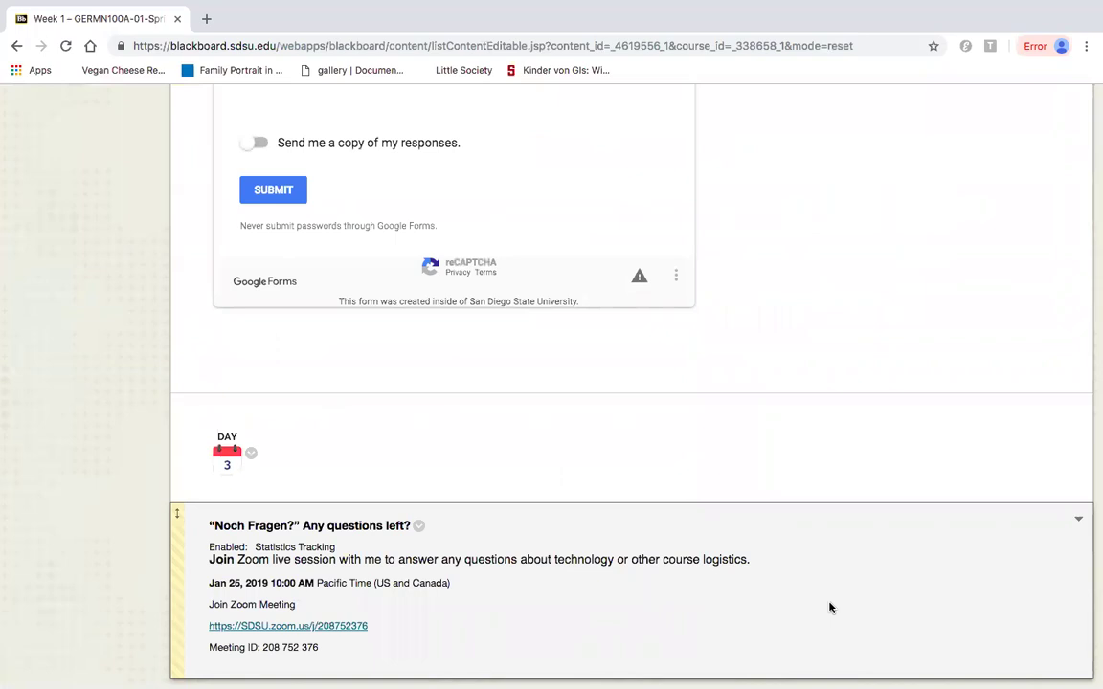
{"action": "scroll", "coordinate": [829, 607], "scroll_direction": "up", "scroll_amount": 20}
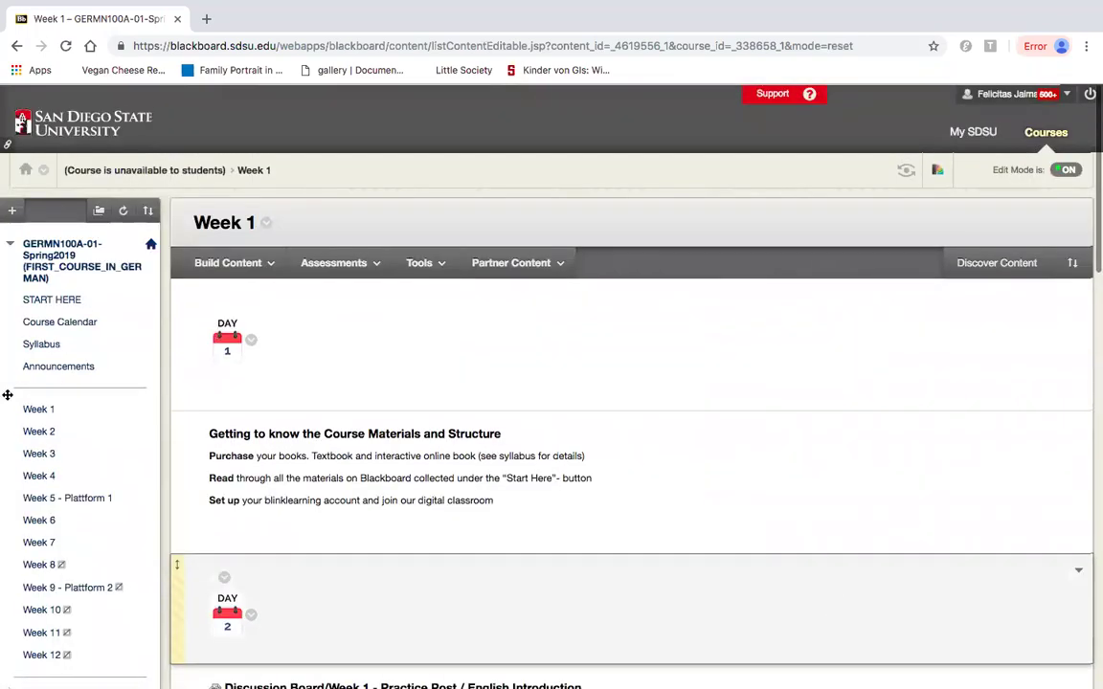
{"action": "left_click", "coordinate": [40, 433]}
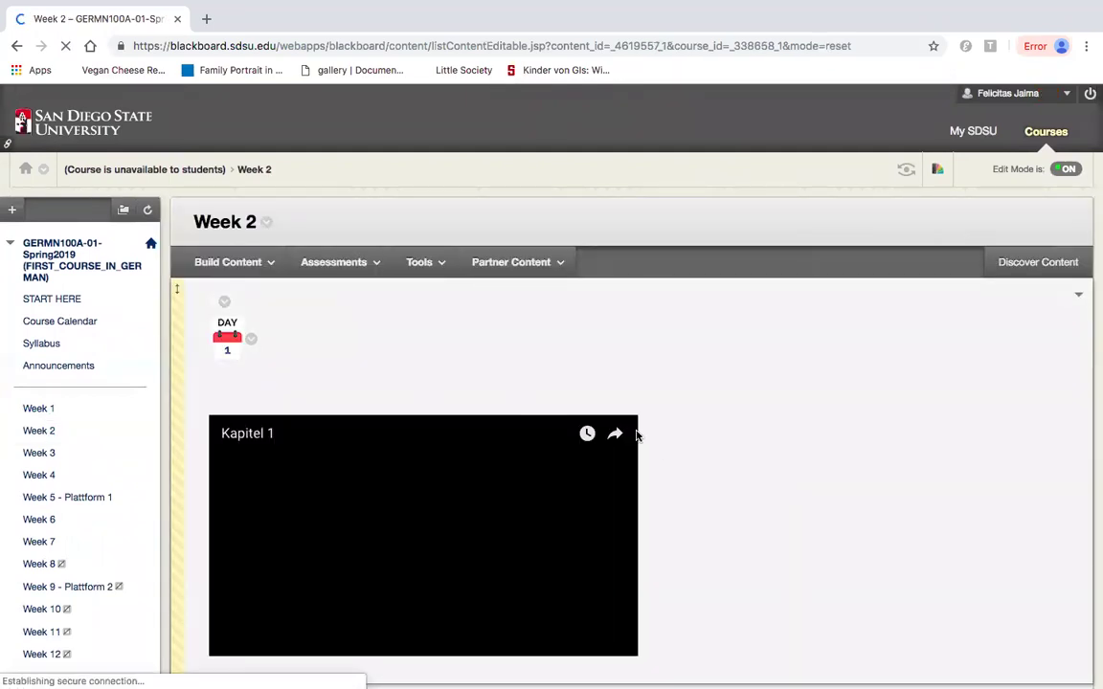
- Examine the Week 2 Day 1 content, from the Kapitel 1 video through the vocabulary, exercises and Audio Aufgabe items
{"action": "scroll", "coordinate": [842, 514], "scroll_direction": "down", "scroll_amount": 2}
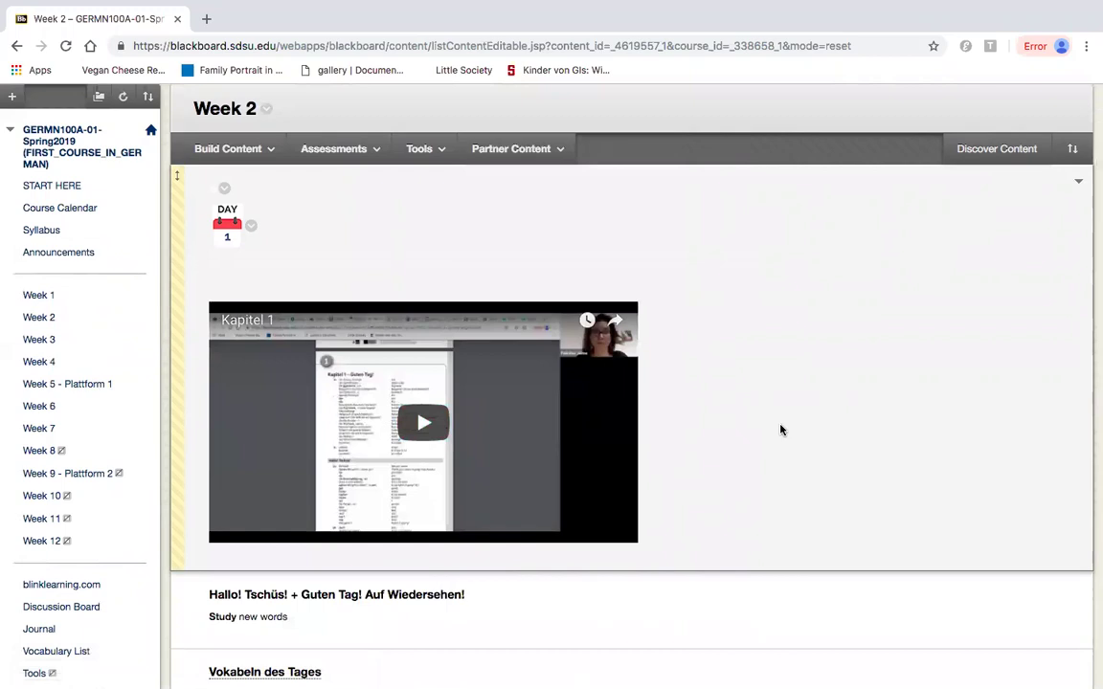
{"action": "scroll", "coordinate": [780, 430], "scroll_direction": "down", "scroll_amount": 4}
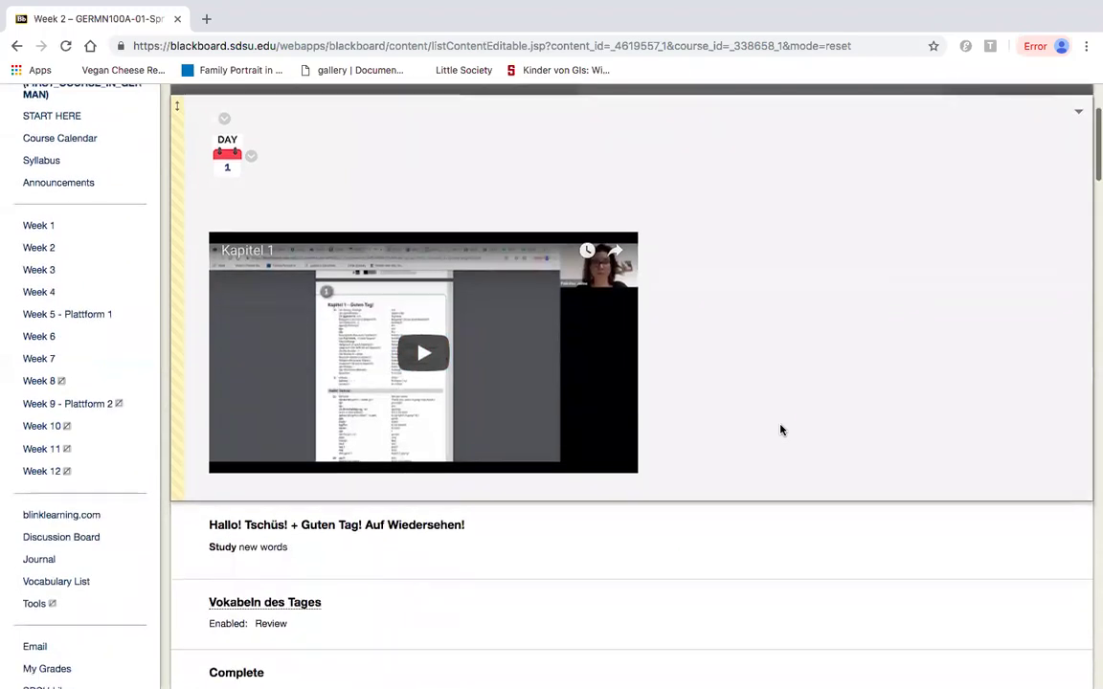
{"action": "scroll", "coordinate": [780, 428], "scroll_direction": "down", "scroll_amount": 3}
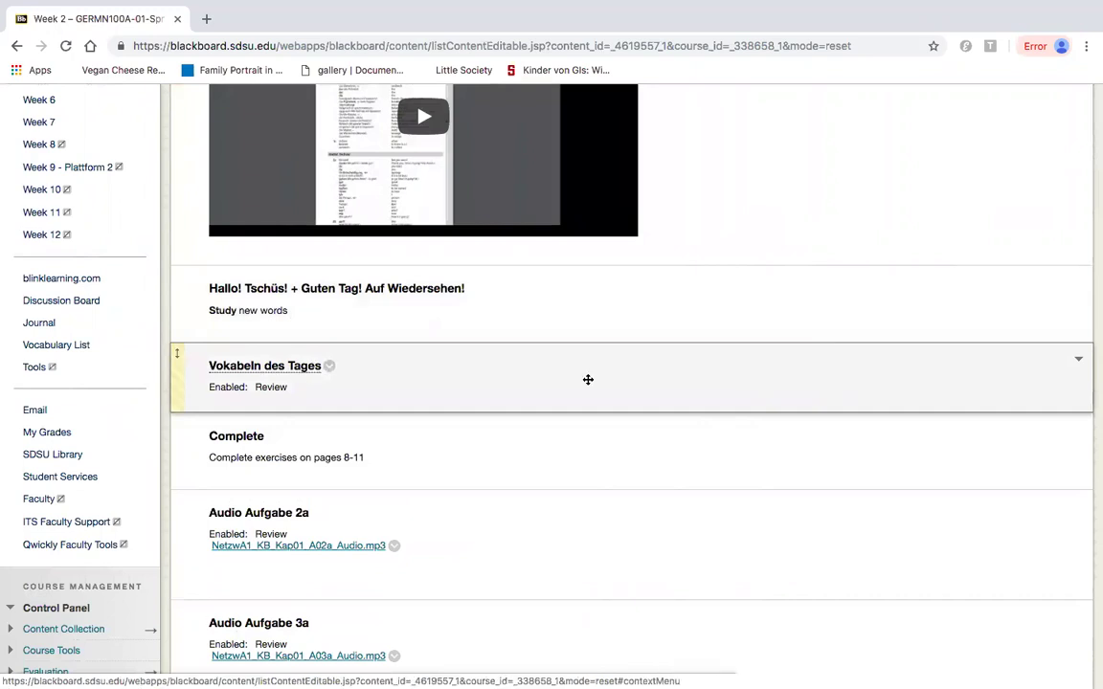
{"action": "scroll", "coordinate": [591, 380], "scroll_direction": "up", "scroll_amount": 7}
{"action": "scroll", "coordinate": [589, 383], "scroll_direction": "down", "scroll_amount": 3}
{"action": "scroll", "coordinate": [588, 383], "scroll_direction": "up", "scroll_amount": 3}
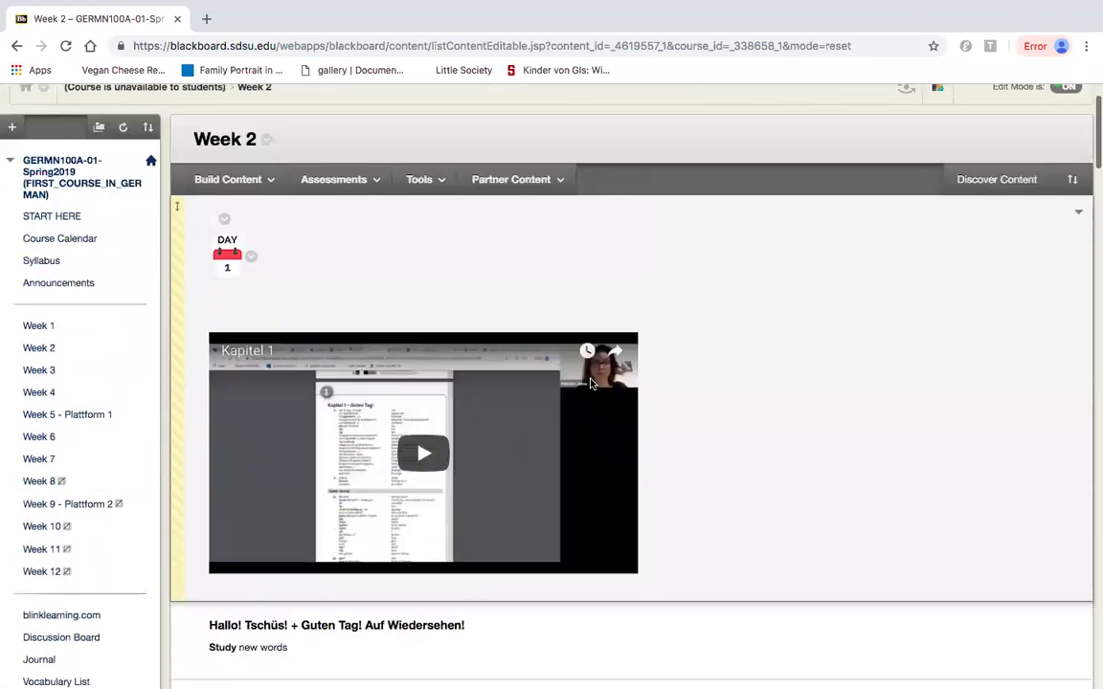
{"action": "scroll", "coordinate": [591, 381], "scroll_direction": "down", "scroll_amount": 4}
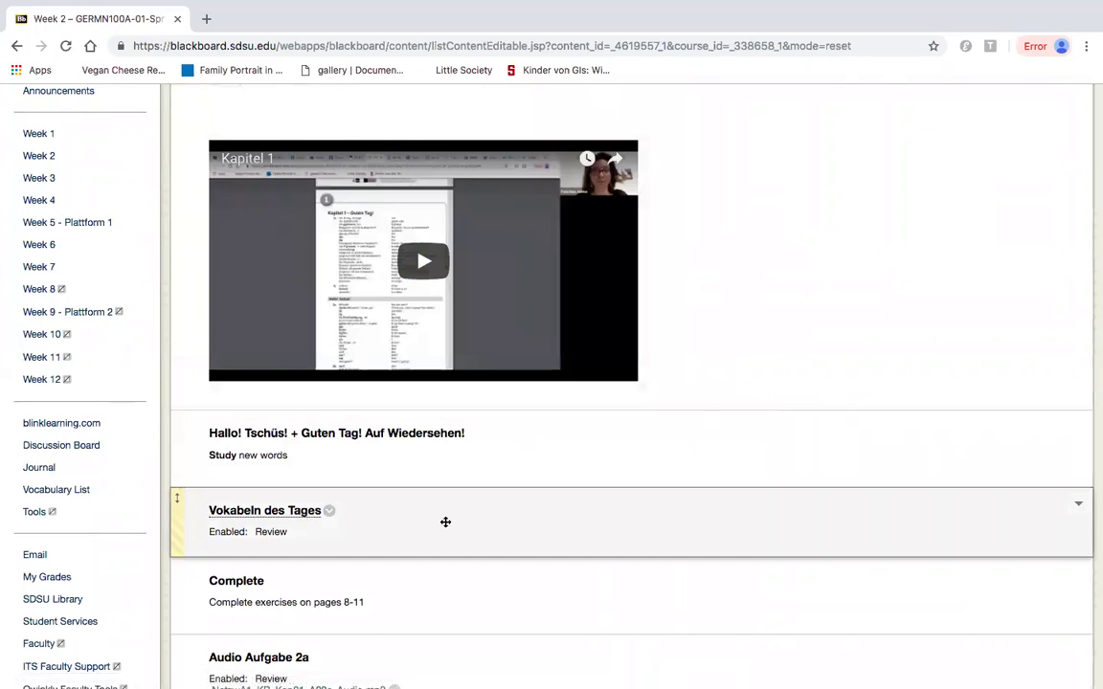
{"action": "scroll", "coordinate": [445, 522], "scroll_direction": "down", "scroll_amount": 3}
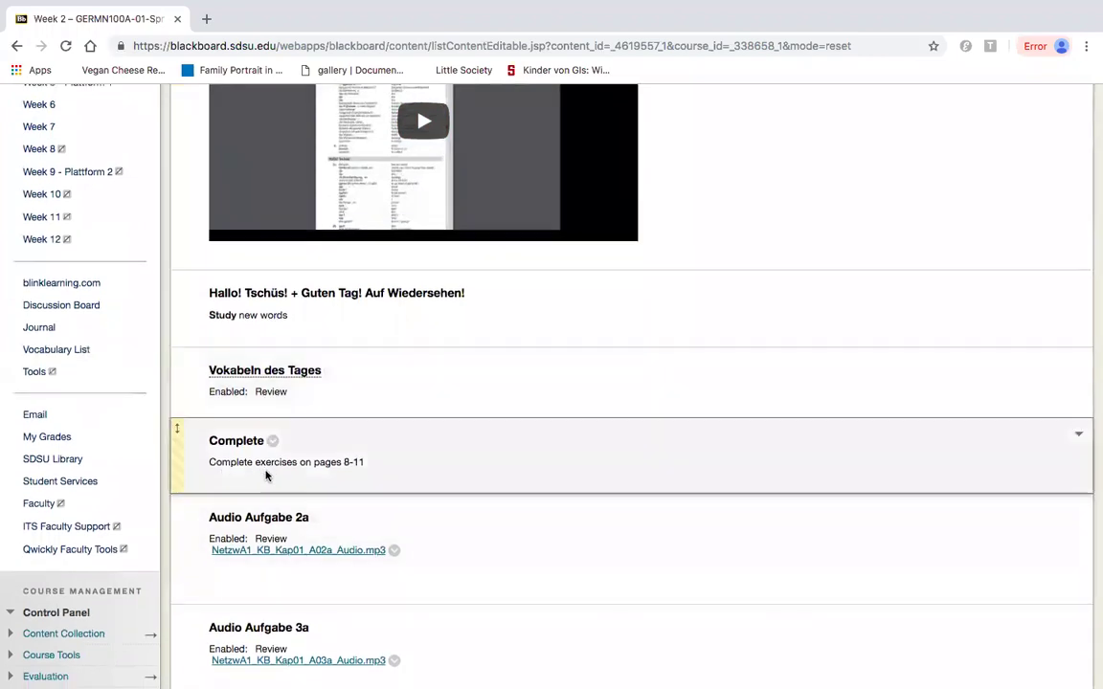
{"action": "scroll", "coordinate": [392, 469], "scroll_direction": "down", "scroll_amount": 3}
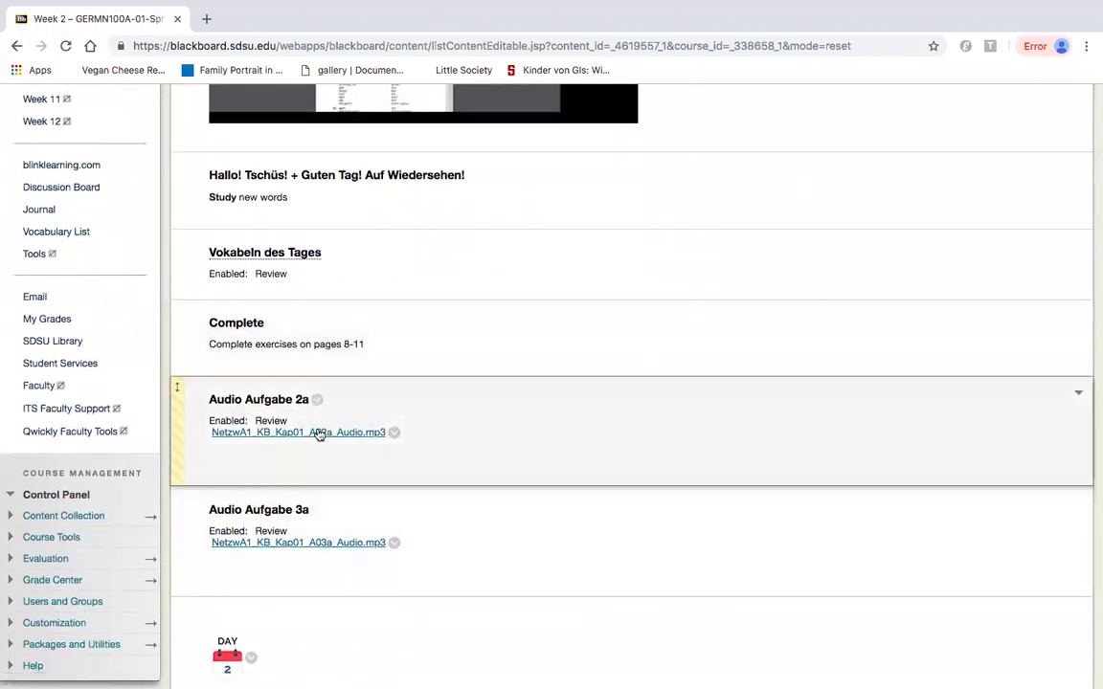
{"action": "scroll", "coordinate": [537, 521], "scroll_direction": "down", "scroll_amount": 3}
- Read the Week 2 Day 2 vocabulary and exercise assignments, including Audio Aufgabe 4a through 7c
{"action": "scroll", "coordinate": [537, 522], "scroll_direction": "down", "scroll_amount": 10}
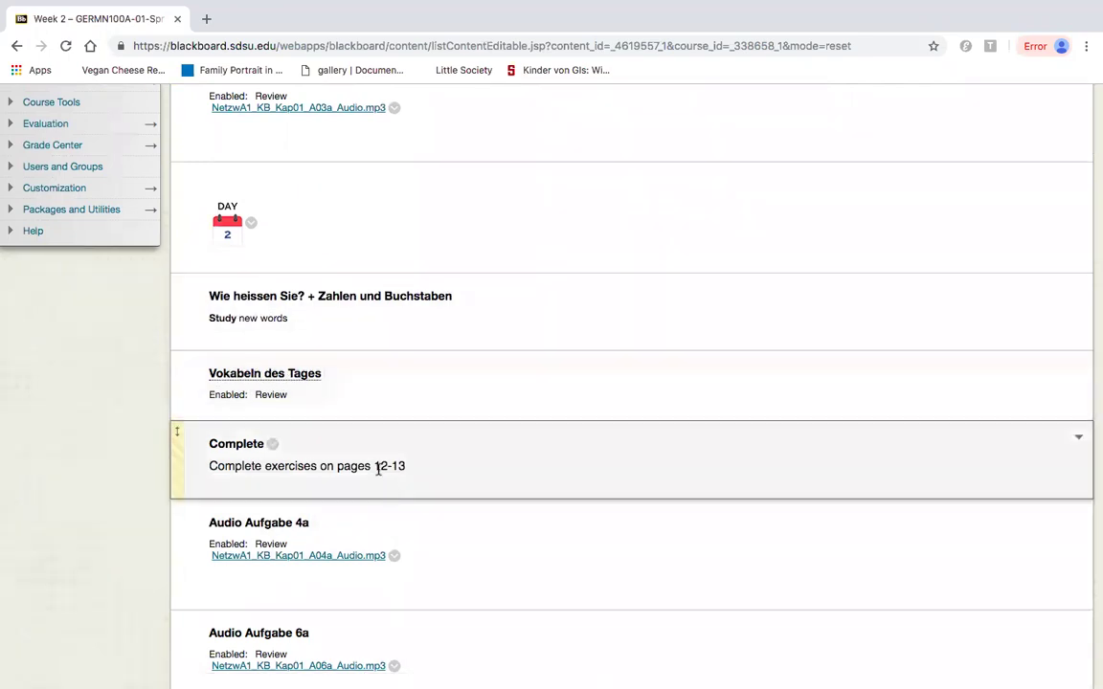
{"action": "scroll", "coordinate": [385, 479], "scroll_direction": "down", "scroll_amount": 2}
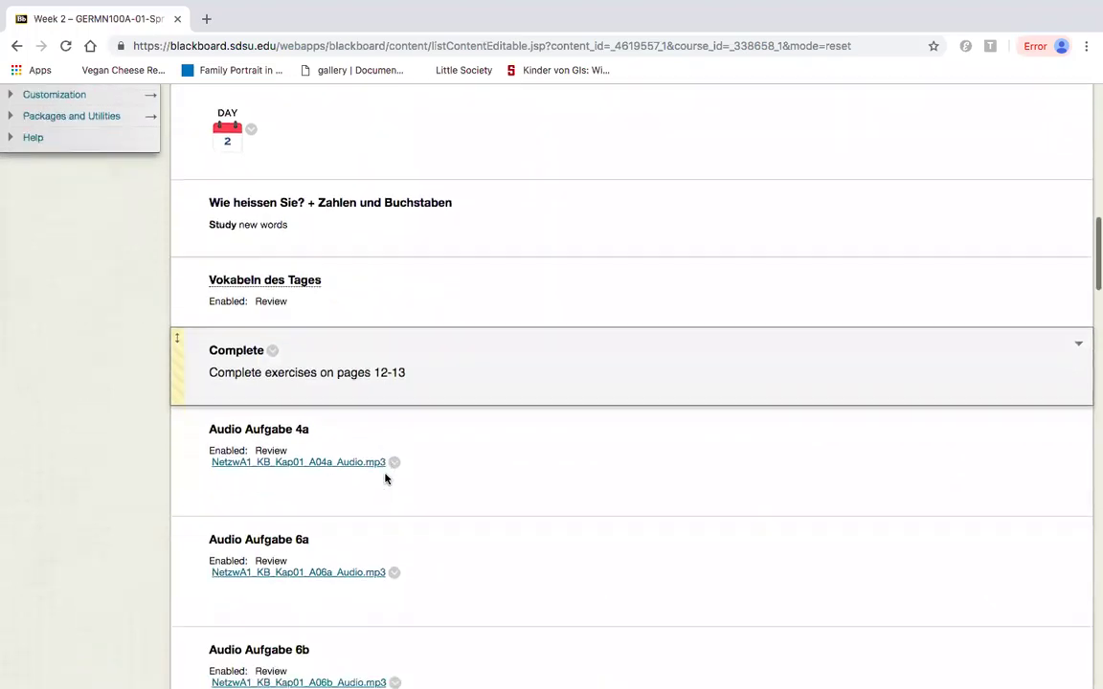
{"action": "scroll", "coordinate": [377, 485], "scroll_direction": "down", "scroll_amount": 5}
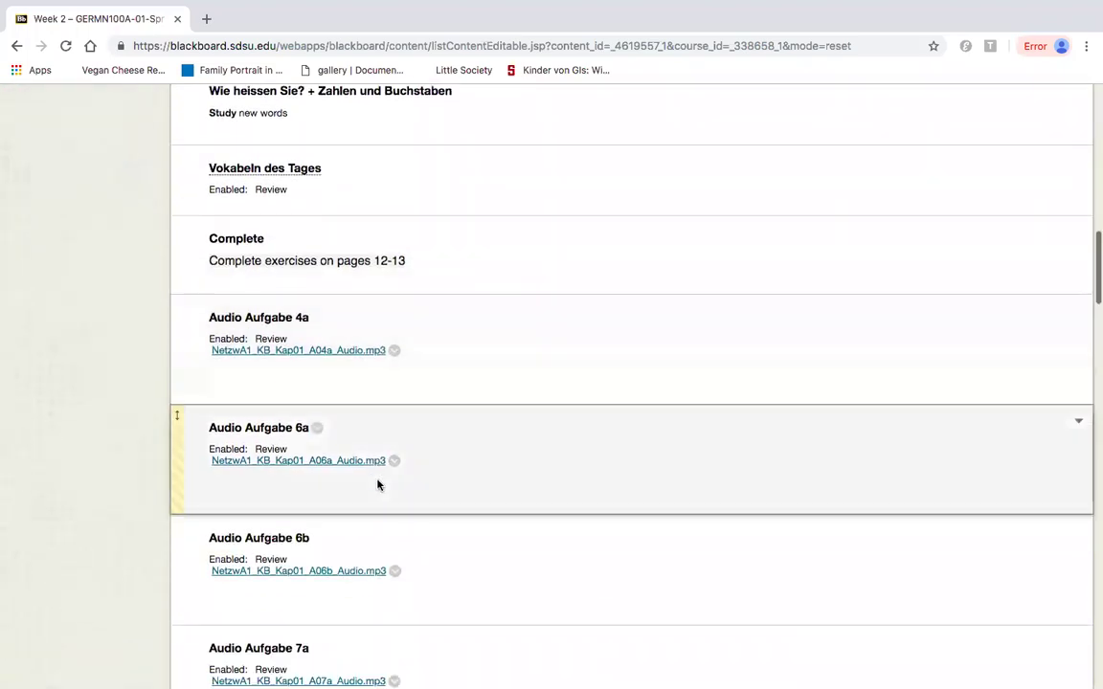
{"action": "scroll", "coordinate": [377, 485], "scroll_direction": "down", "scroll_amount": 5}
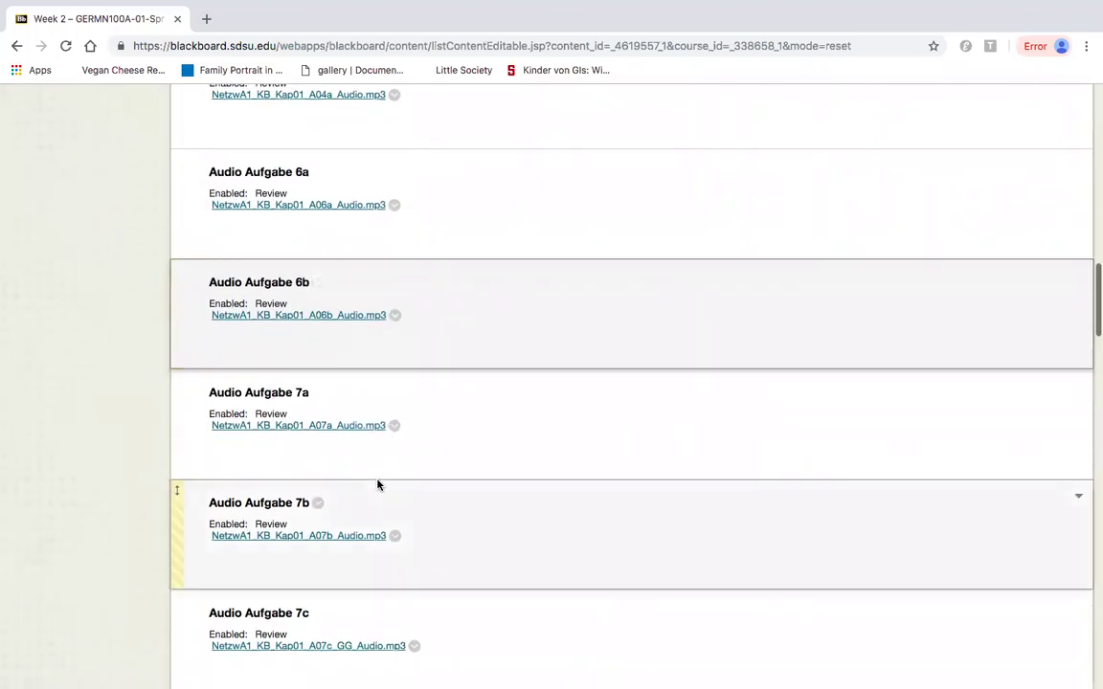
- Read the Week 2 Day 3 Länder und Sprachen assignments, including the German Introduction discussion board task
{"action": "scroll", "coordinate": [377, 486], "scroll_direction": "down", "scroll_amount": 5}
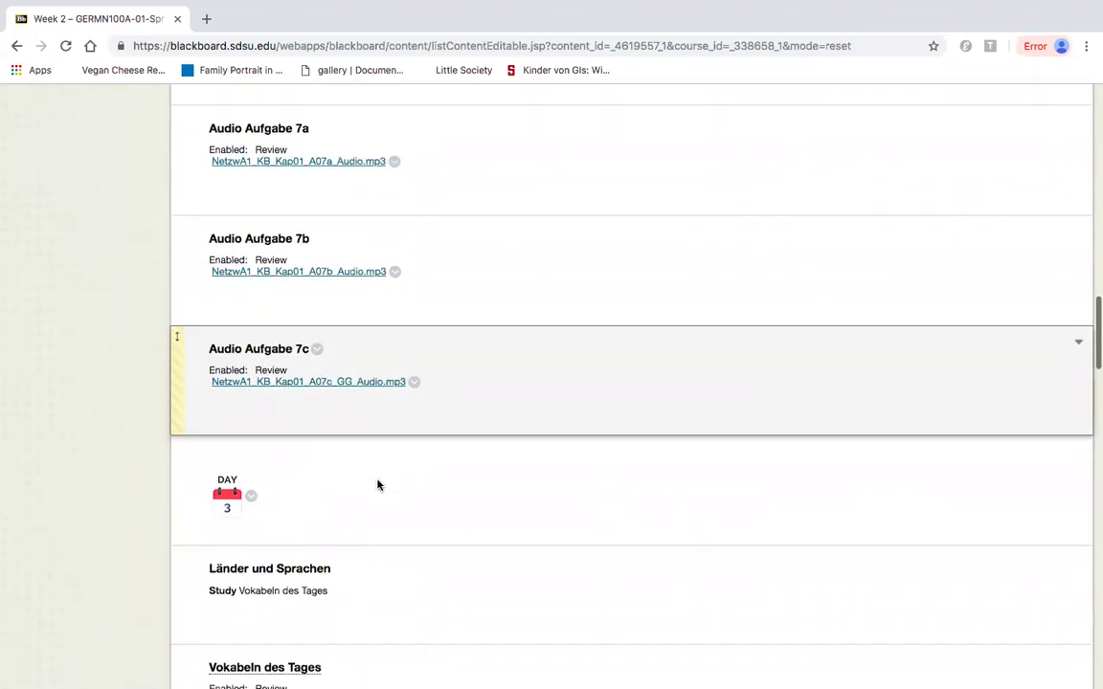
{"action": "scroll", "coordinate": [377, 486], "scroll_direction": "down", "scroll_amount": 4}
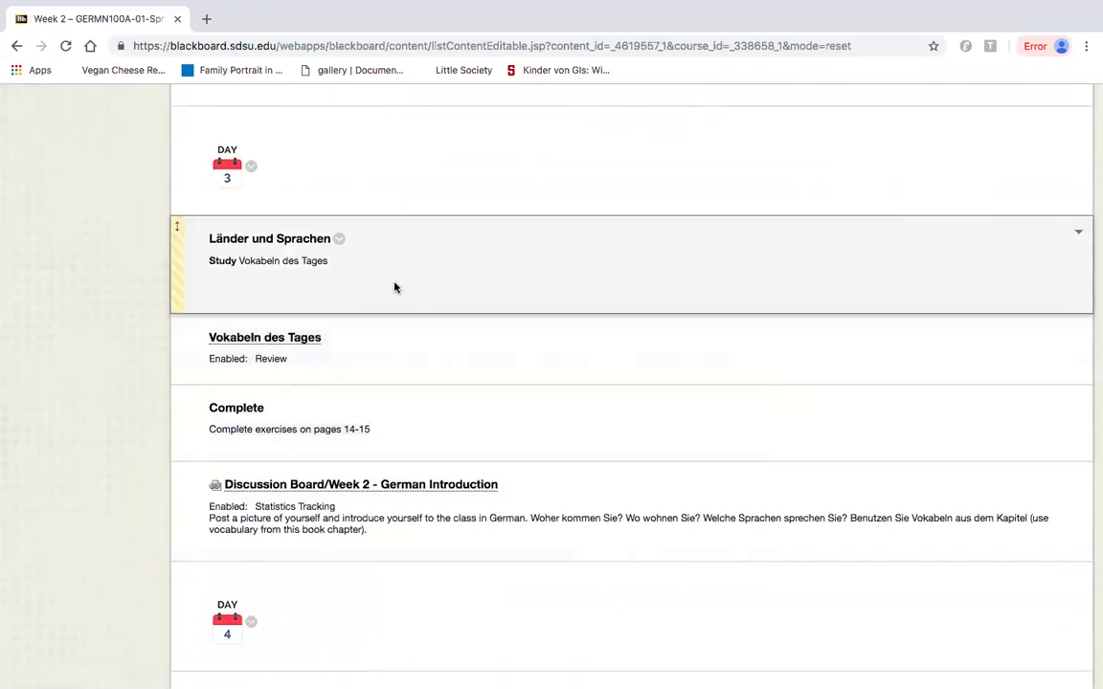
{"action": "scroll", "coordinate": [392, 285], "scroll_direction": "down", "scroll_amount": 1}
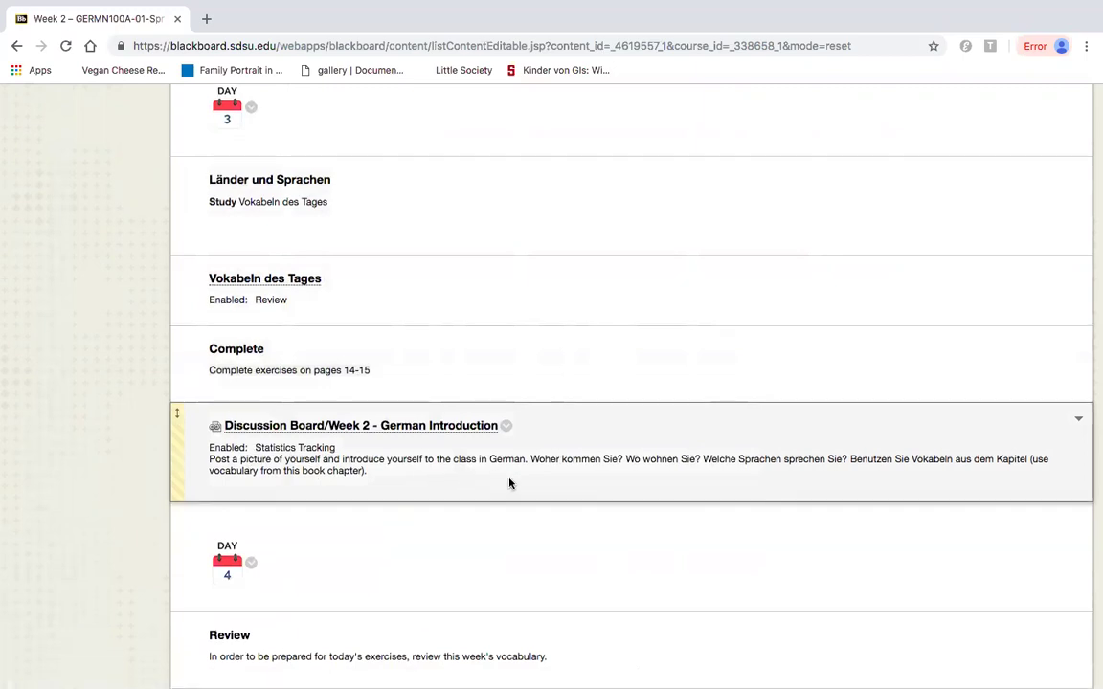
- Examine the Week 2 Day 4 review item, the film scenes 1-3 and the page 16 Journal assignment
{"action": "scroll", "coordinate": [509, 483], "scroll_direction": "down", "scroll_amount": 5}
{"action": "scroll", "coordinate": [509, 484], "scroll_direction": "down", "scroll_amount": 1}
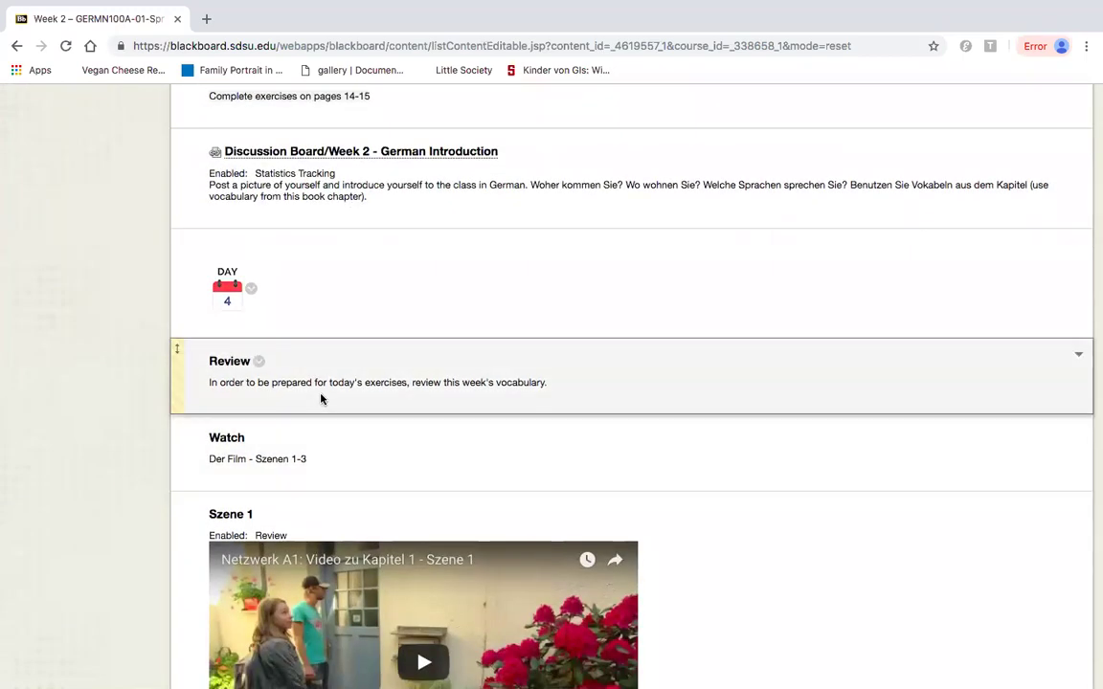
{"action": "scroll", "coordinate": [421, 465], "scroll_direction": "down", "scroll_amount": 2}
{"action": "scroll", "coordinate": [419, 465], "scroll_direction": "down", "scroll_amount": 5}
{"action": "scroll", "coordinate": [419, 465], "scroll_direction": "down", "scroll_amount": 5}
{"action": "scroll", "coordinate": [419, 465], "scroll_direction": "down", "scroll_amount": 5}
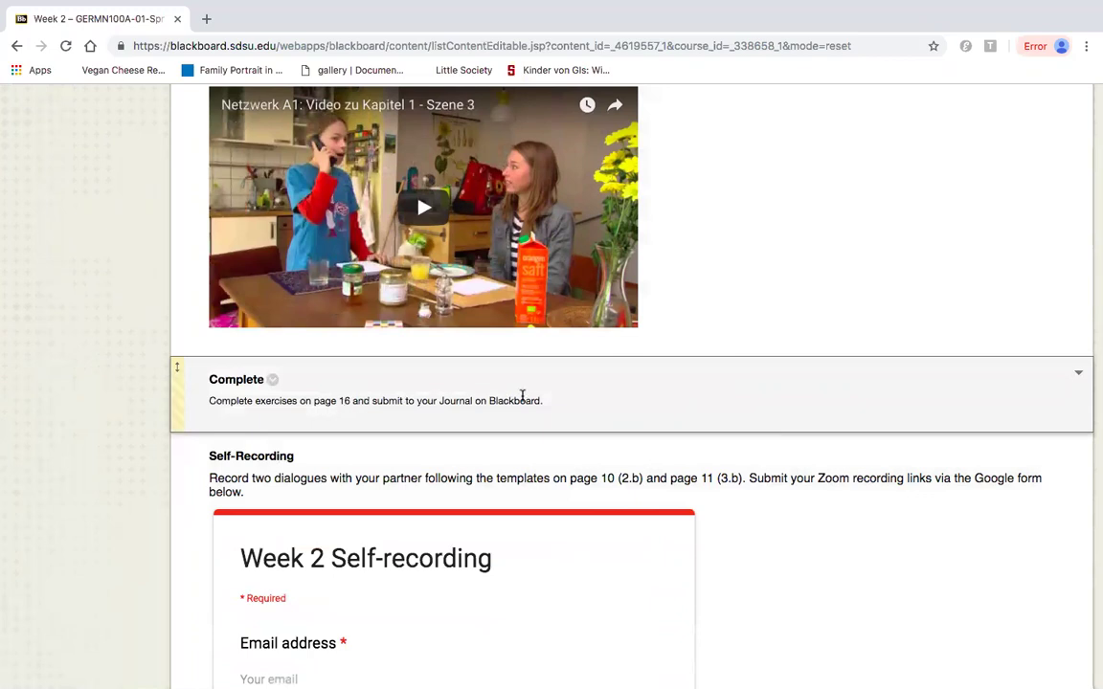
- Examine the Week 2 Self-recording form and the Day 5 Quiz Day entry, and return to the beginning of the page
{"action": "scroll", "coordinate": [849, 536], "scroll_direction": "down", "scroll_amount": 5}
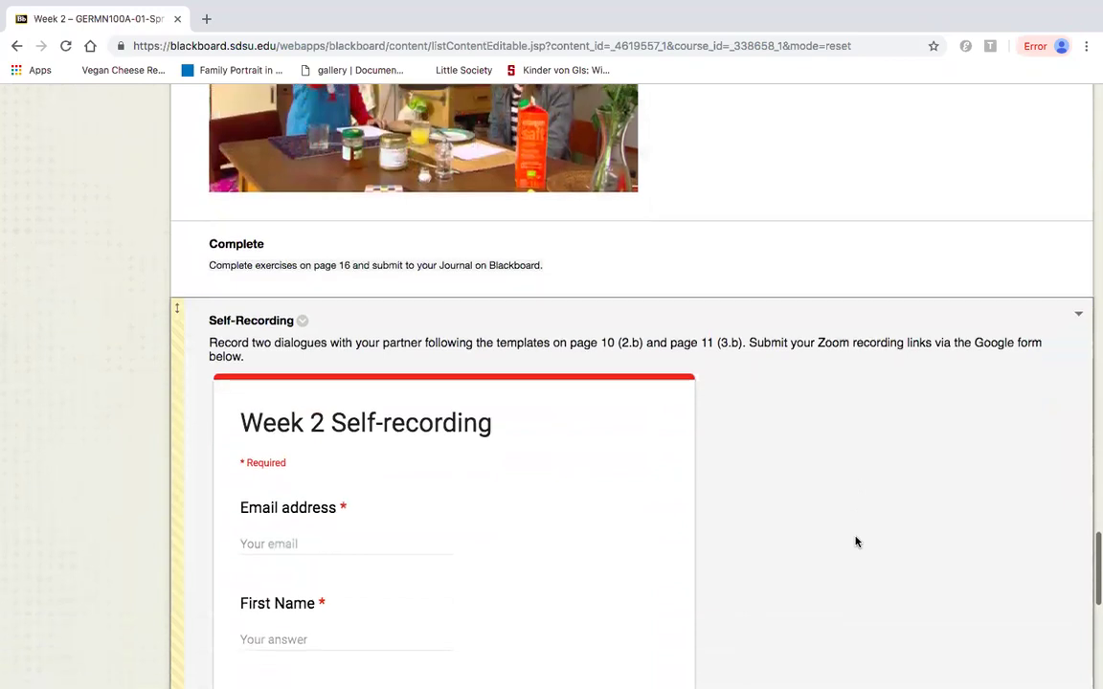
{"action": "scroll", "coordinate": [857, 542], "scroll_direction": "down", "scroll_amount": 2}
{"action": "scroll", "coordinate": [857, 542], "scroll_direction": "down", "scroll_amount": 3}
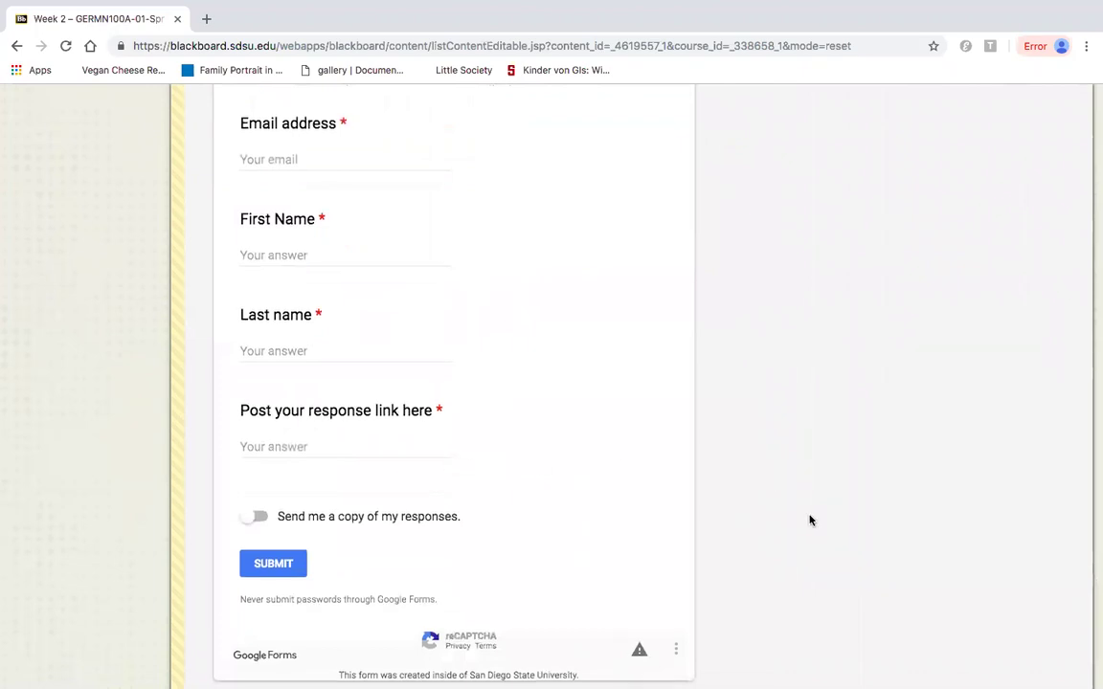
{"action": "scroll", "coordinate": [810, 520], "scroll_direction": "down", "scroll_amount": 4}
{"action": "scroll", "coordinate": [810, 520], "scroll_direction": "down", "scroll_amount": 1}
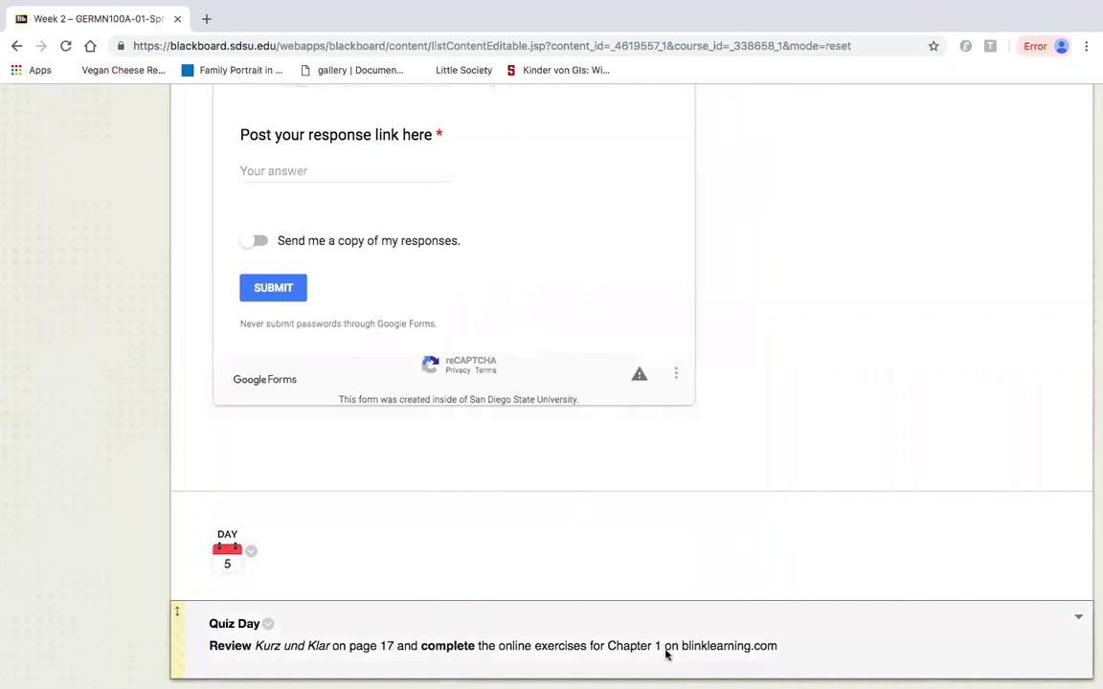
{"action": "scroll", "coordinate": [890, 308], "scroll_direction": "up", "scroll_amount": 20}
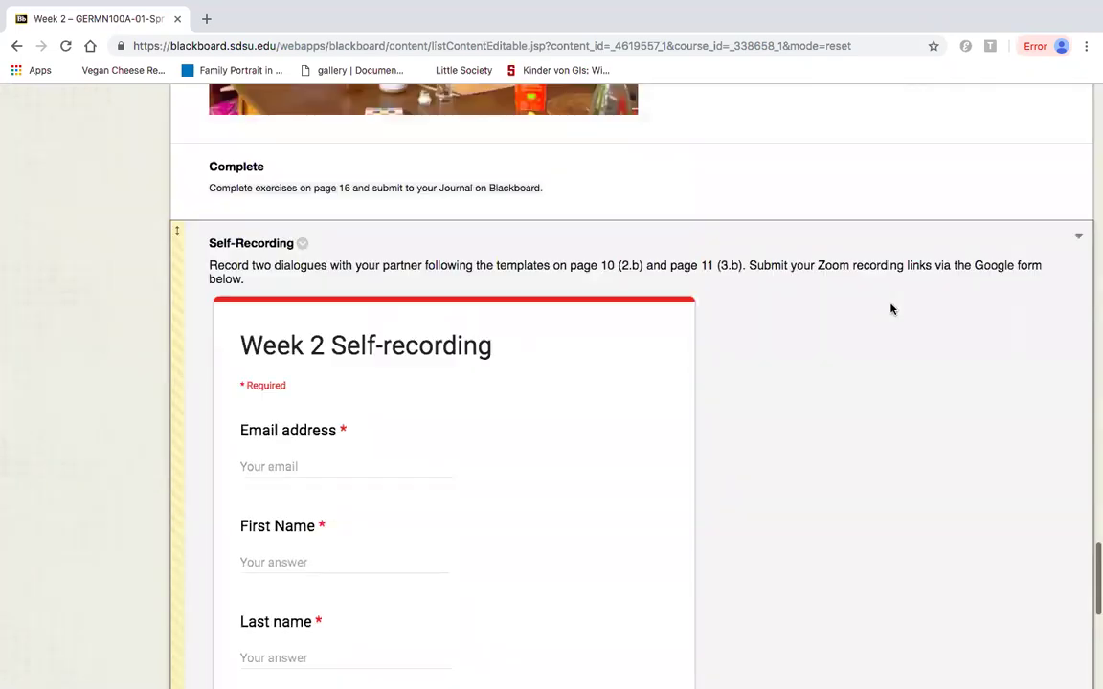
{"action": "scroll", "coordinate": [890, 309], "scroll_direction": "up", "scroll_amount": 5}
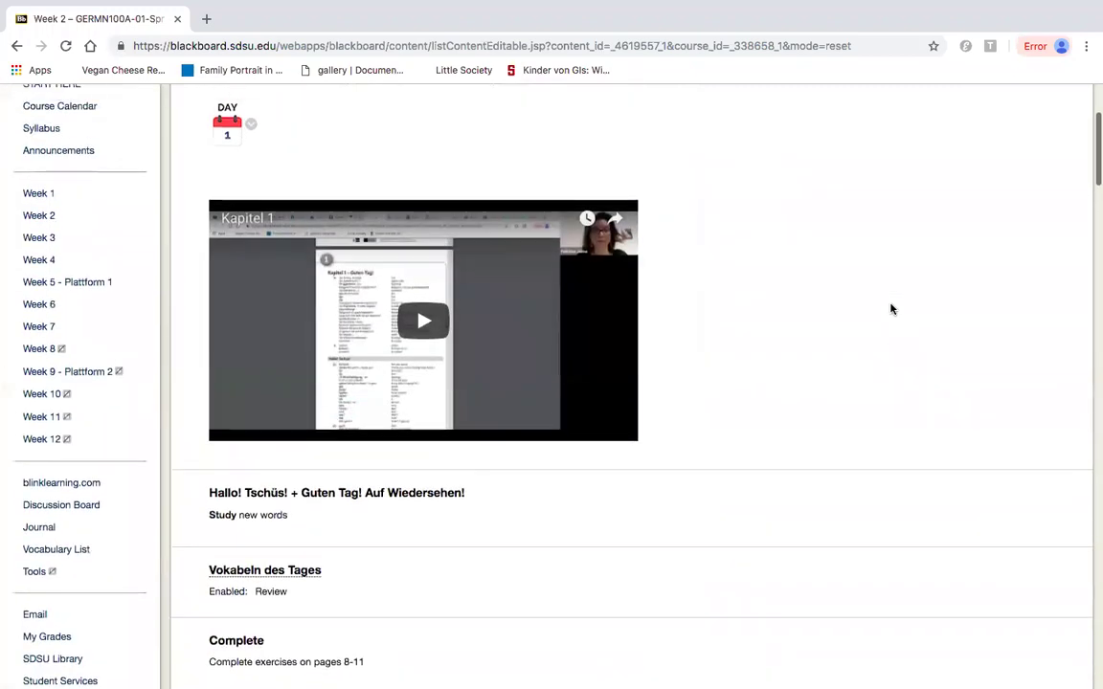